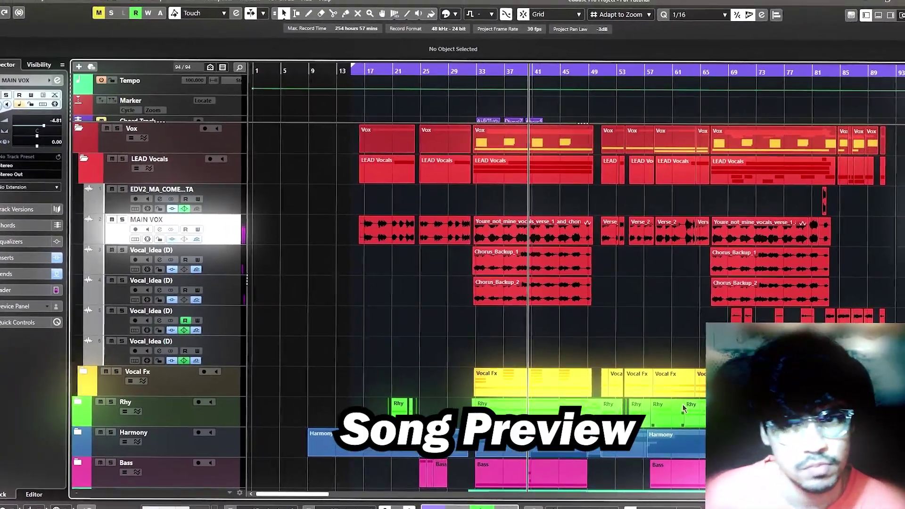
Expand the Vox folder and listen through the chorus section of the lead and backup vocal tracks
left_click(79, 134)
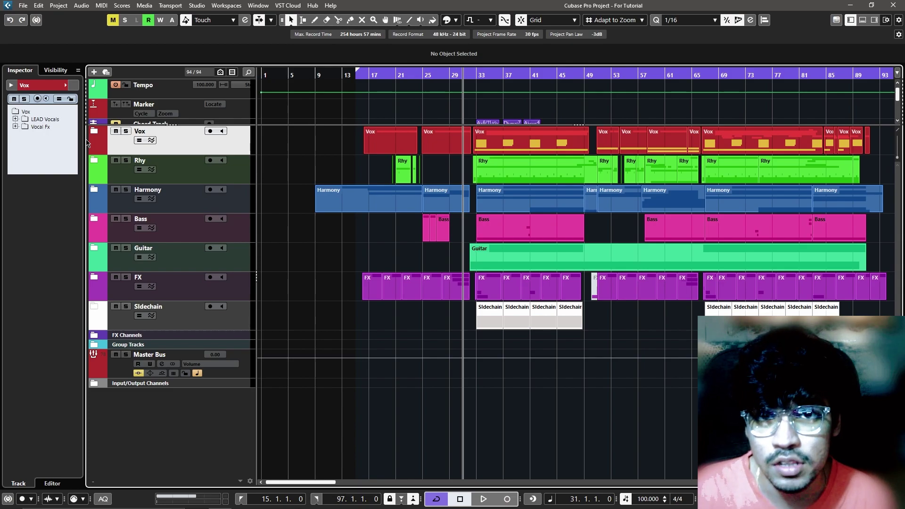
left_click(94, 131)
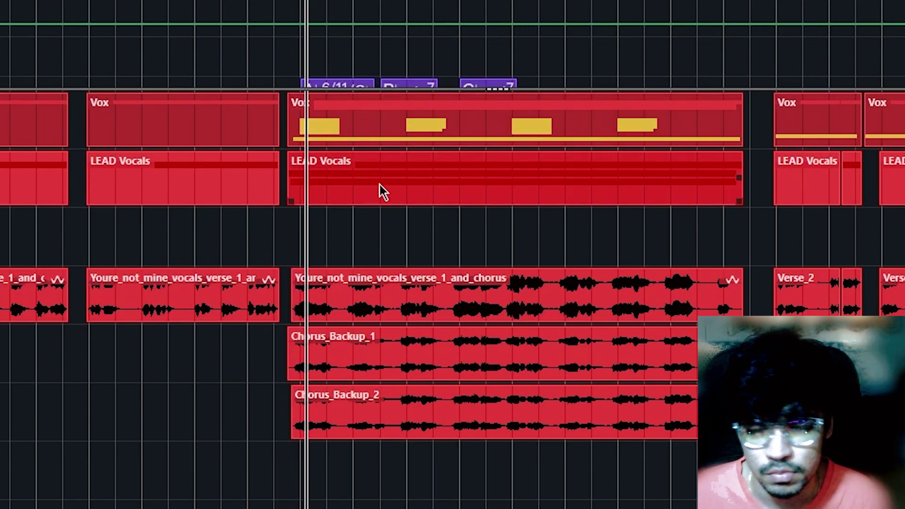
left_click(423, 178)
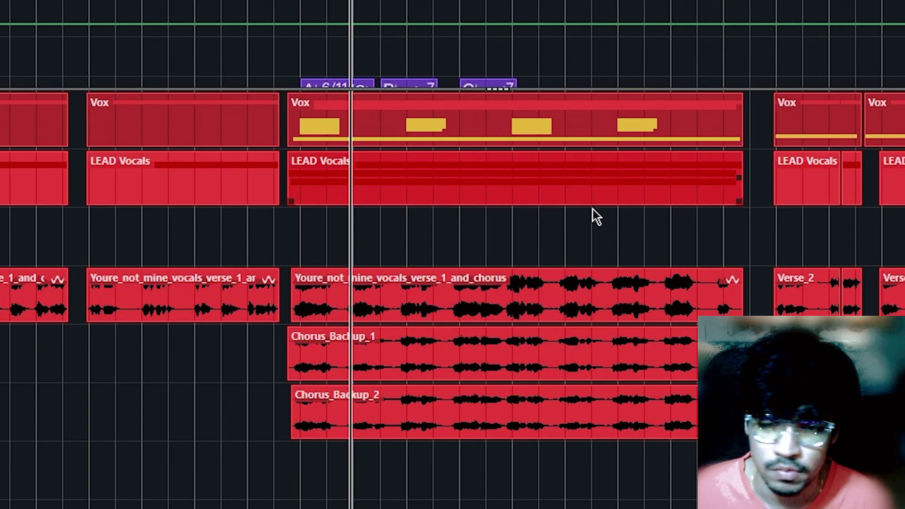
left_click(637, 233)
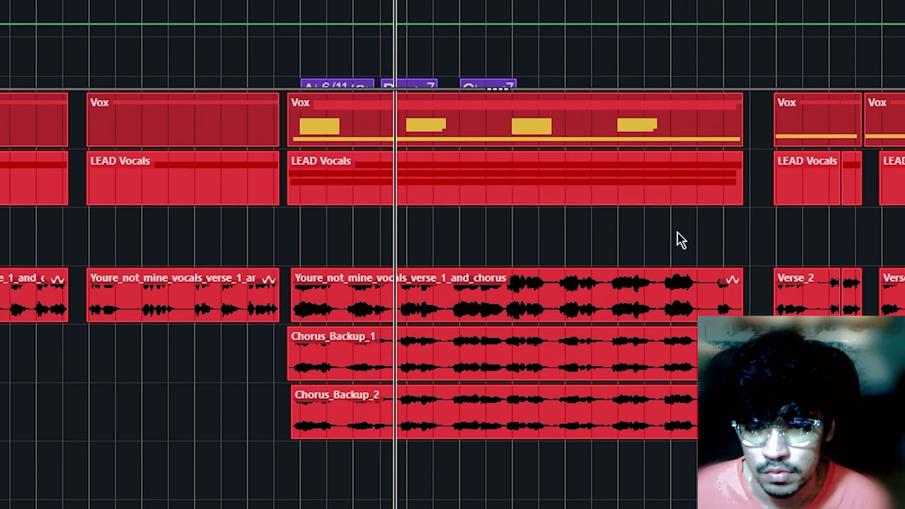
left_click(672, 271)
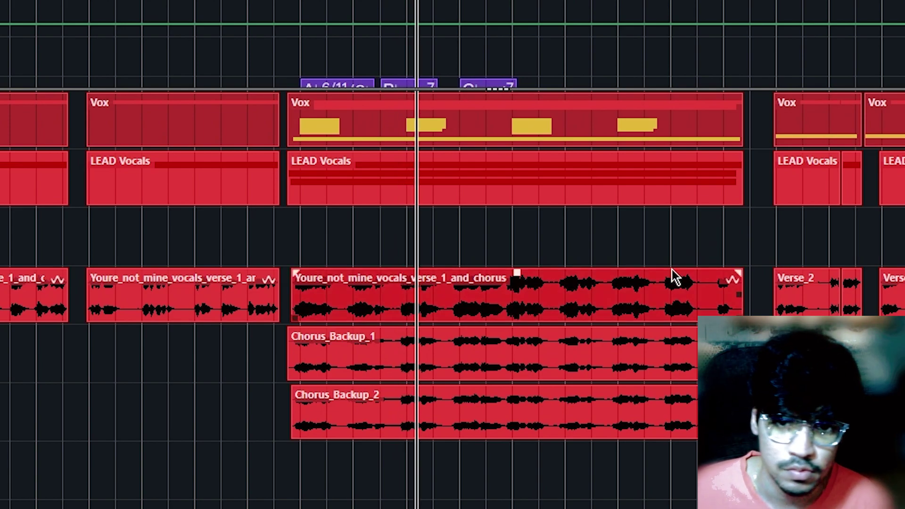
key("space")
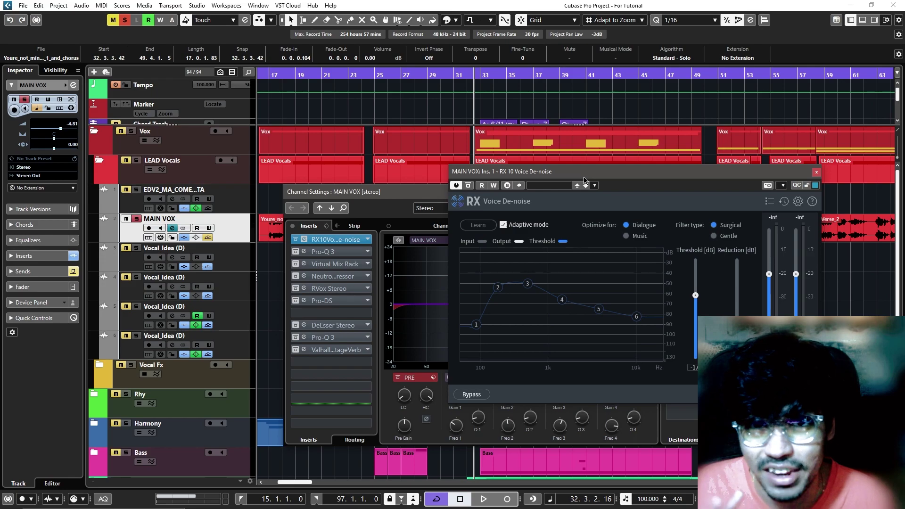
Compare MAIN VOX during playback with the RX 10 Voice De-noise insert active and bypassed
key("space")
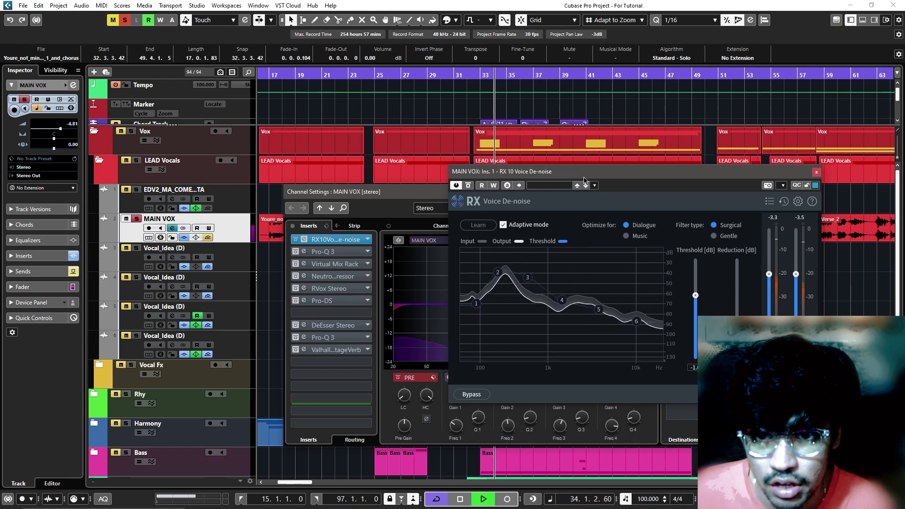
left_click(468, 186)
key("space")
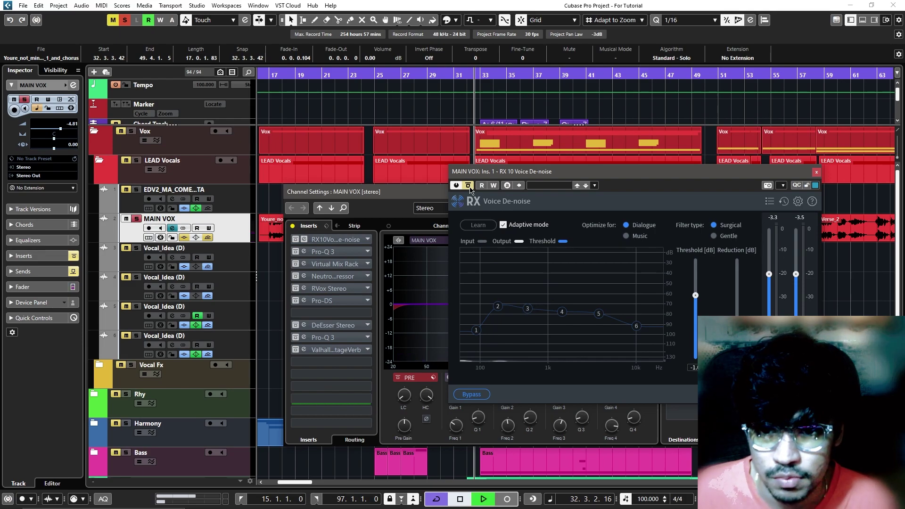
key("space")
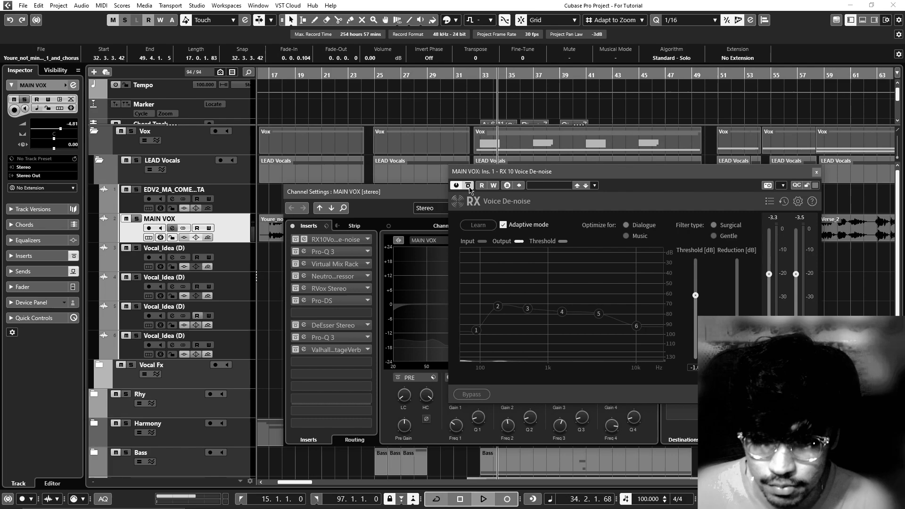
key("space")
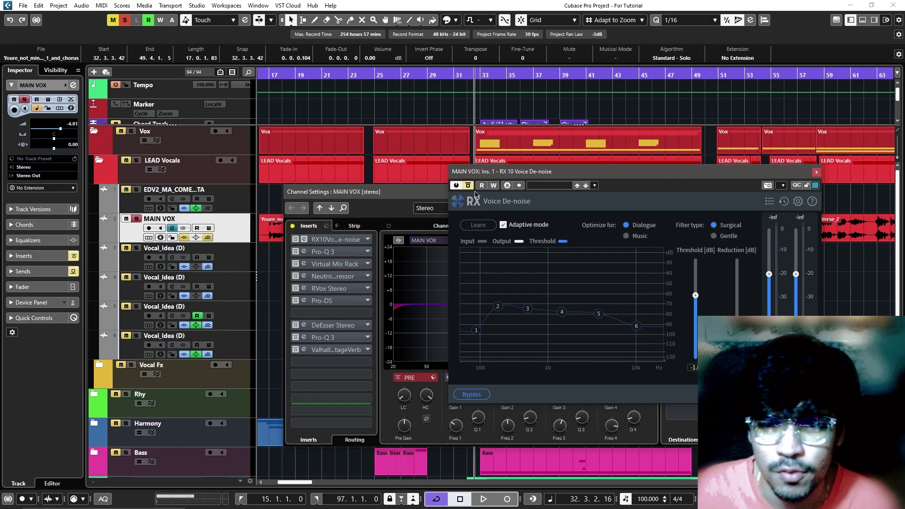
key("space")
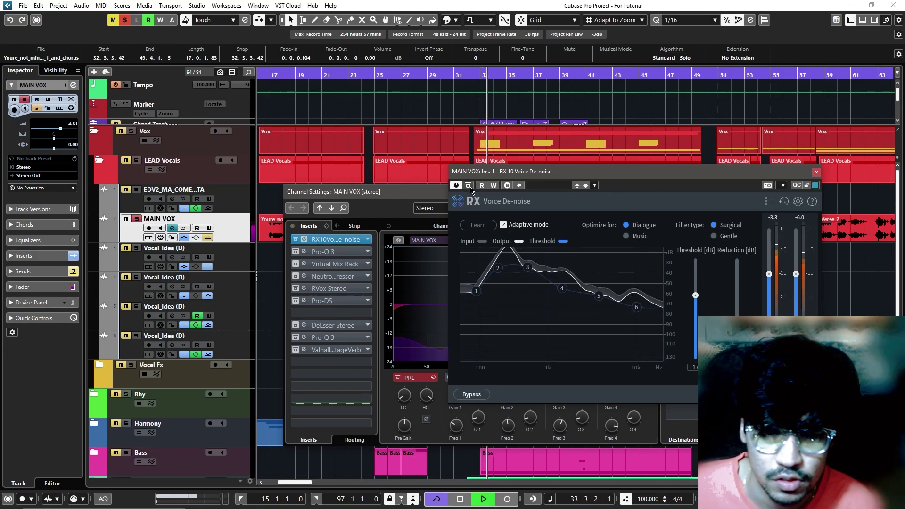
key("space")
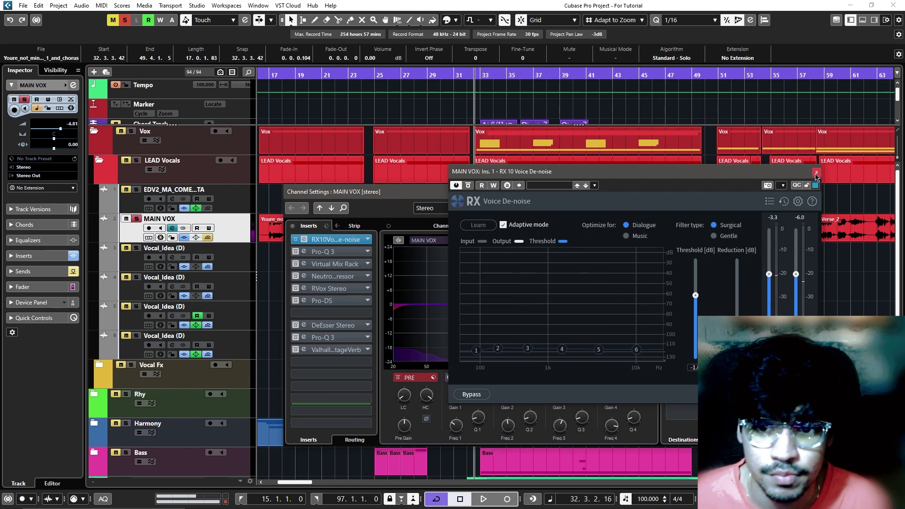
Replace the Voice De-noise window with the activated Pro-Q 3 in MAIN VOX's second insert slot and select its 24 dB/oct low-cut band
left_click(816, 172)
left_click(321, 253)
left_click_drag(413, 88, 444, 128)
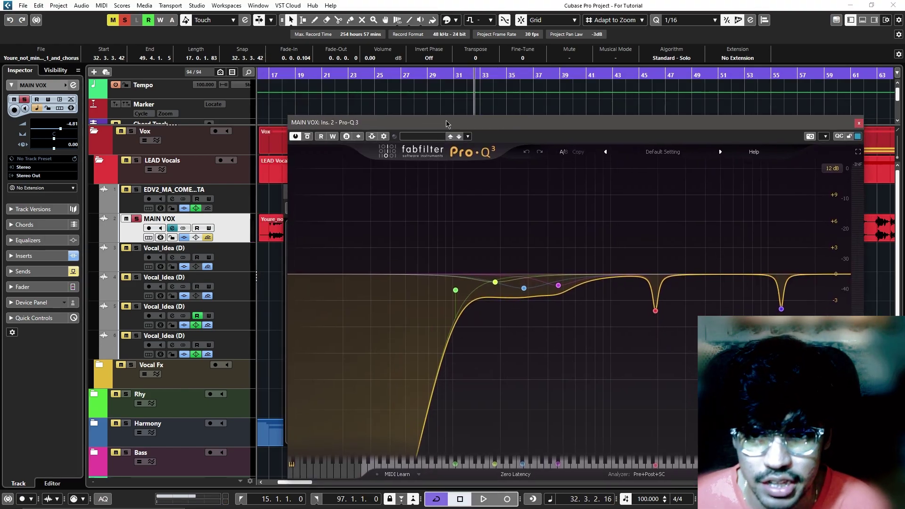
mouse_move(458, 302)
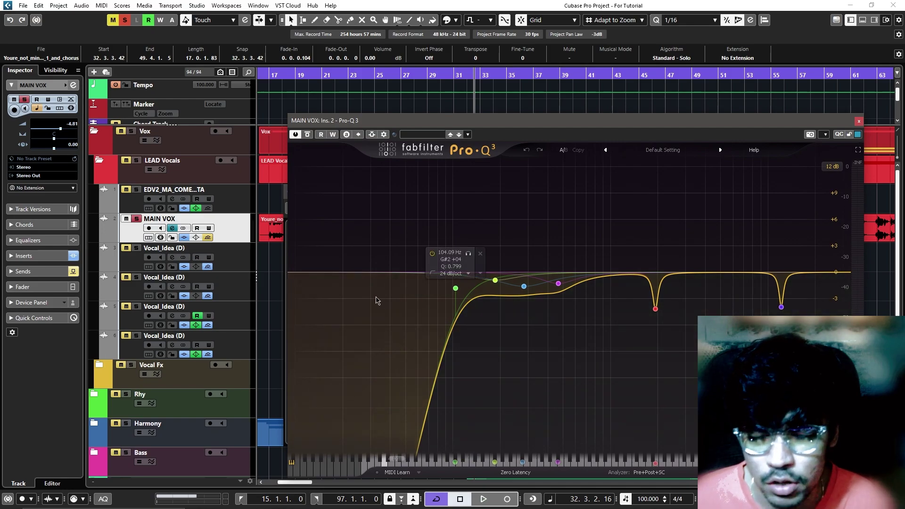
left_click(455, 288)
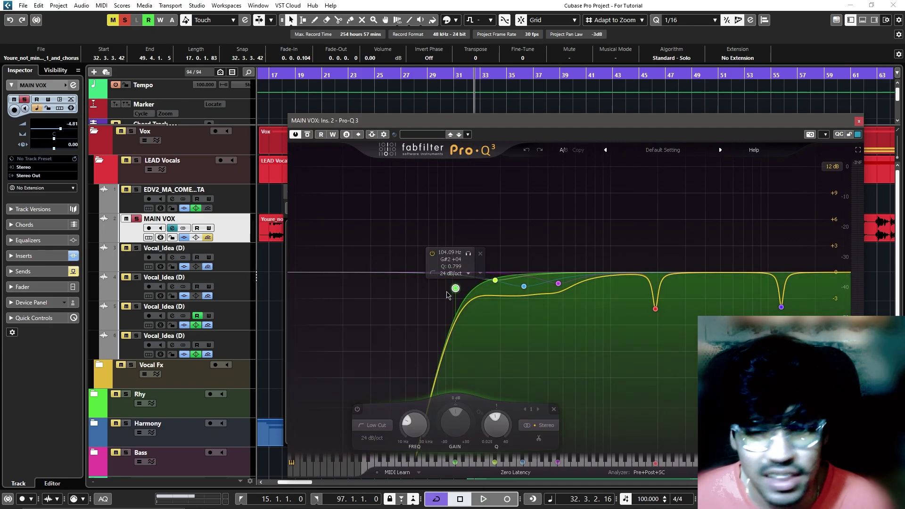
mouse_move(552, 332)
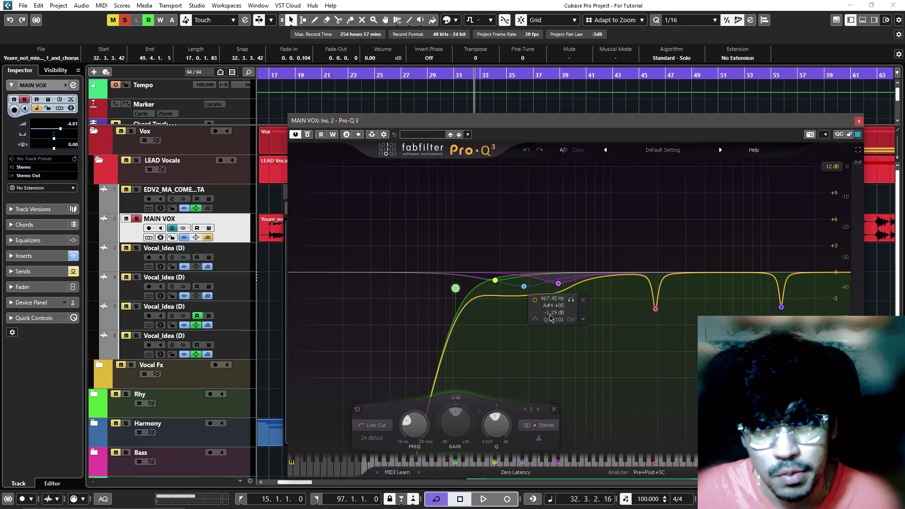
Audition Pro-Q 3's narrow cuts at 12165 Hz and 1932.7 Hz in isolation while the vocal plays
left_click(656, 309)
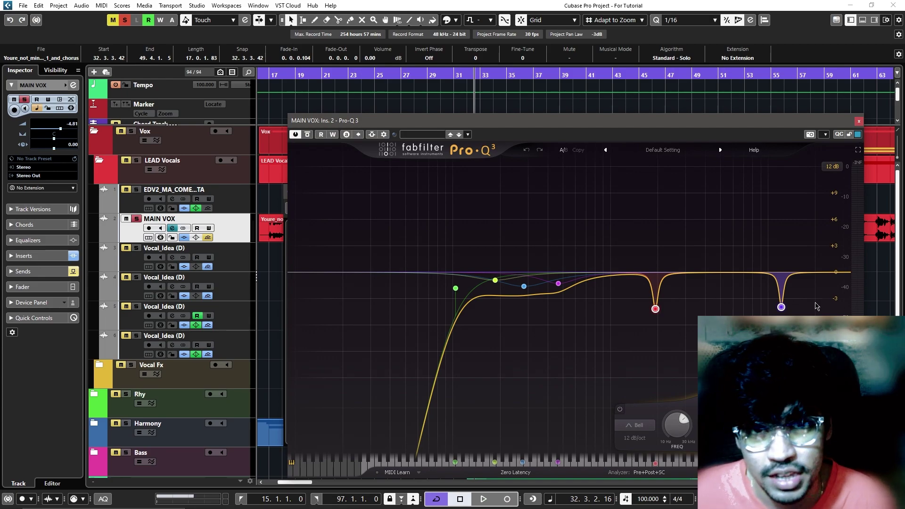
left_click(781, 307)
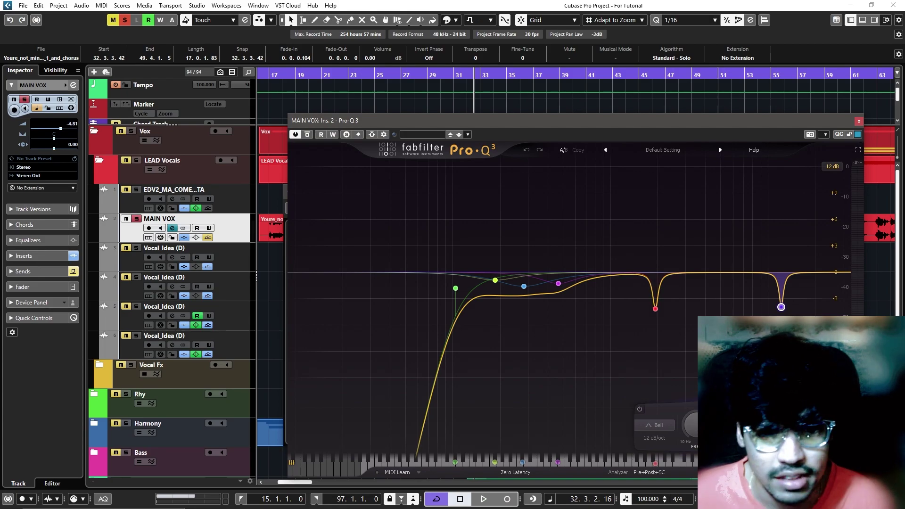
left_click(792, 326)
key("space")
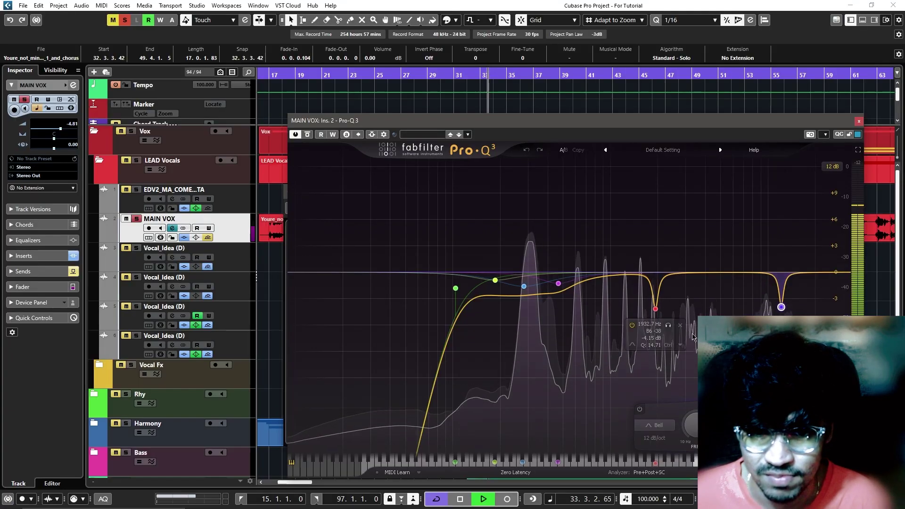
left_click(668, 326)
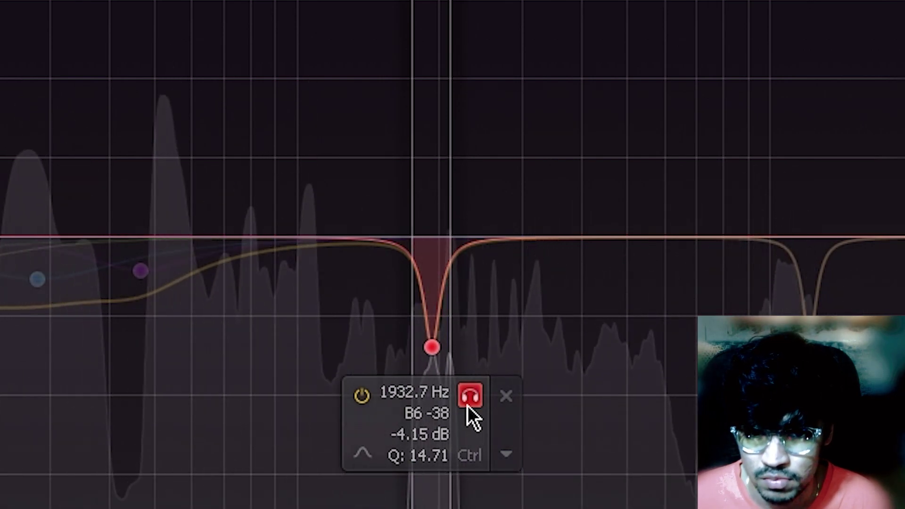
left_click(468, 405)
Select the three broad low-mid cuts in Pro-Q 3 and audition the 467.45 Hz band in isolation during playback
left_click_drag(473, 229, 590, 330)
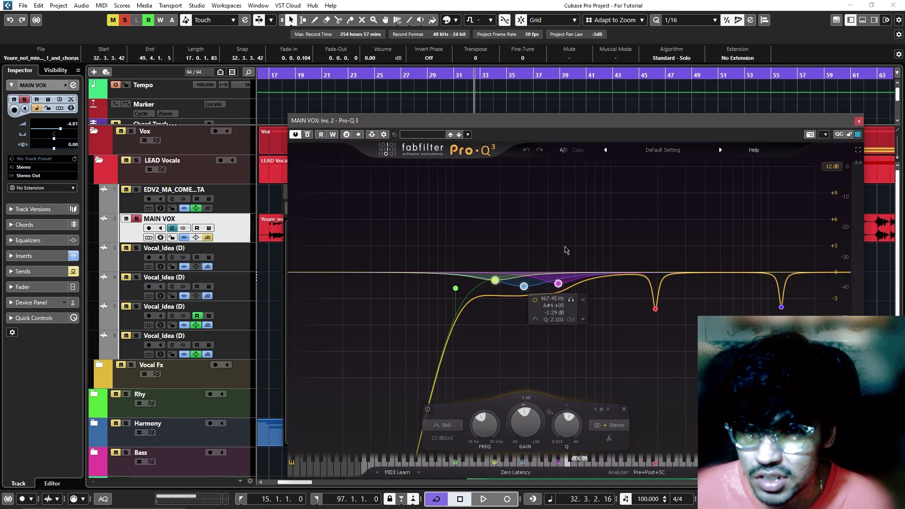
key("space")
left_click(536, 303)
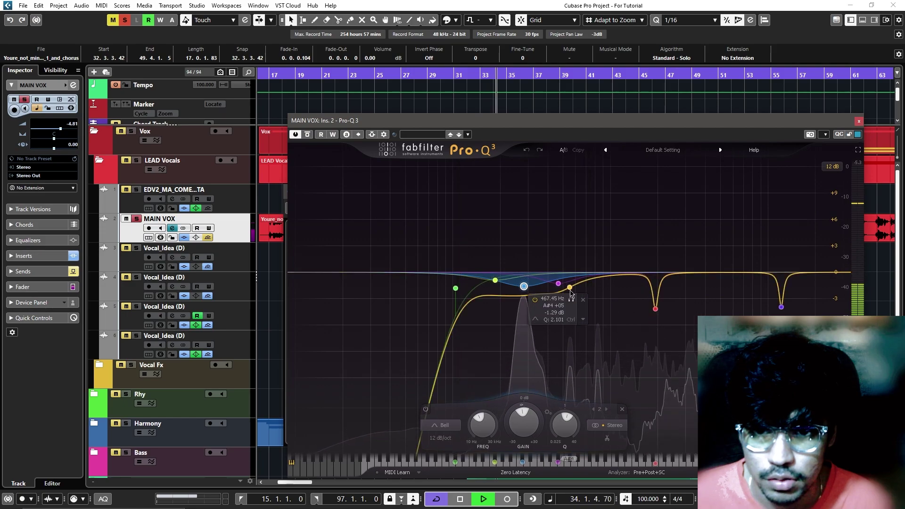
left_click(558, 284)
left_click(571, 300)
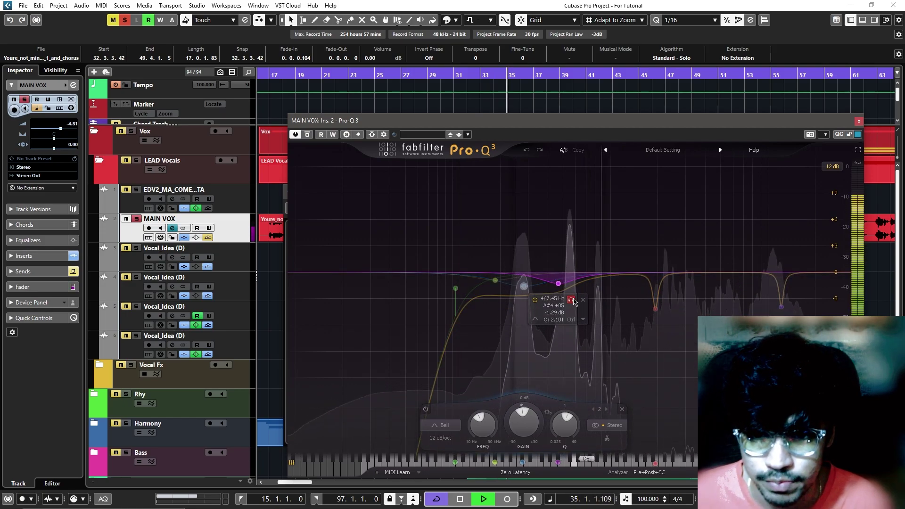
left_click(573, 301)
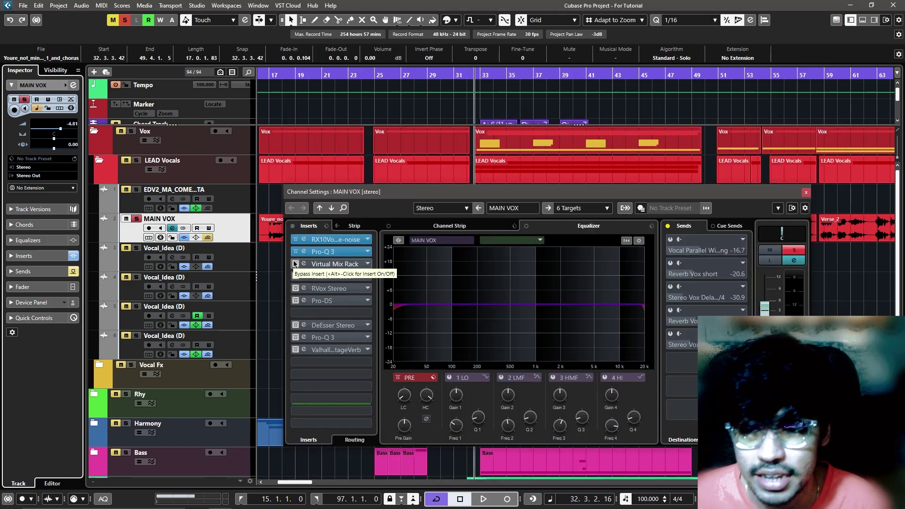
Activate and open the Virtual Mix Rack insert on MAIN VOX and audition its Classic Tubes microphone module
left_click(296, 263)
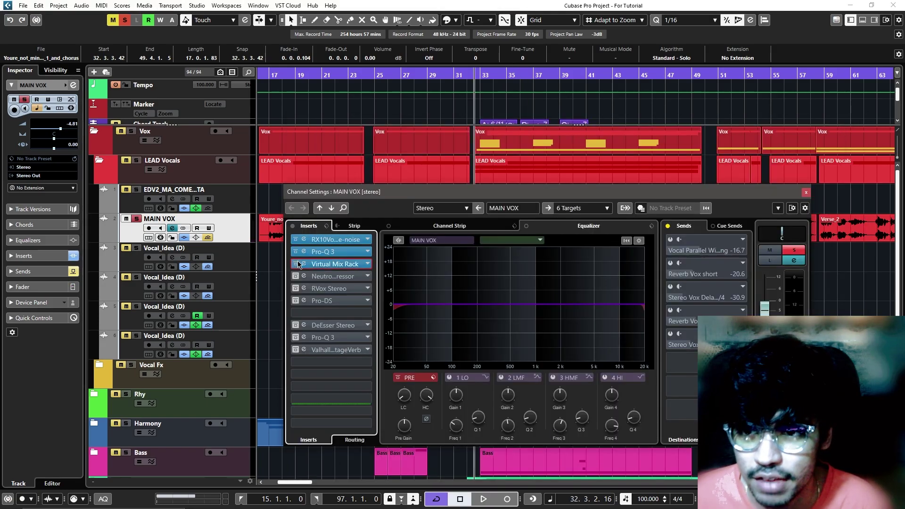
left_click(326, 263)
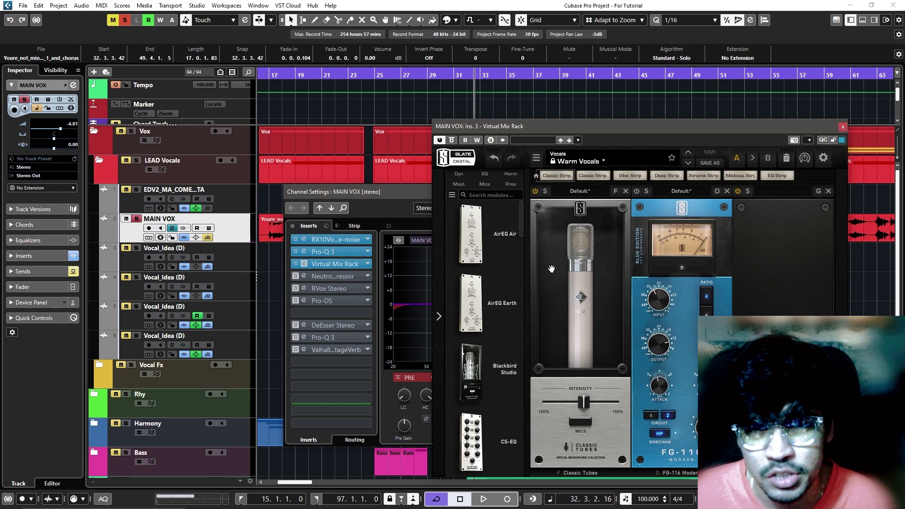
key("space")
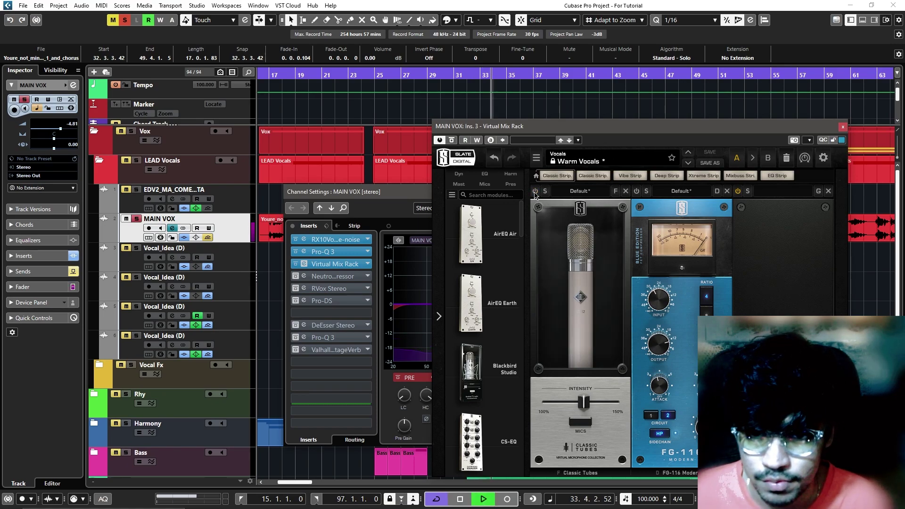
key("space")
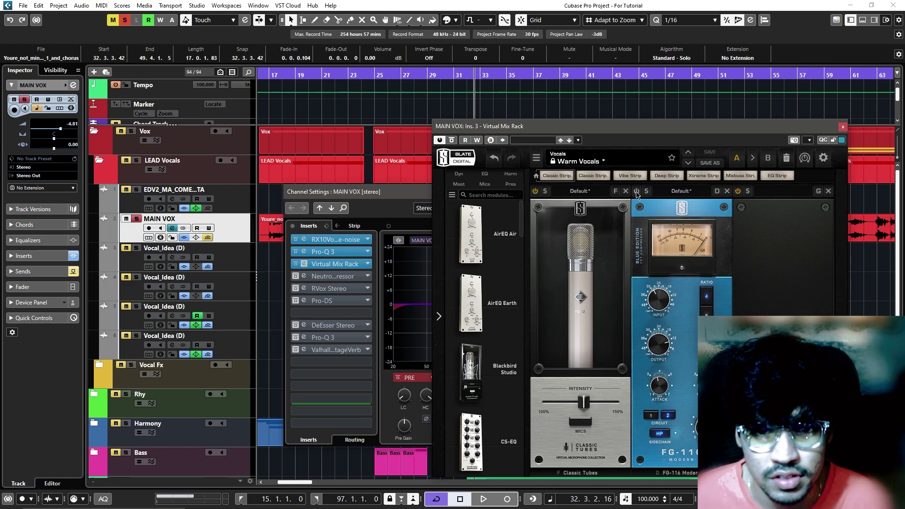
Switch on the FG-116 compressor module in Virtual Mix Rack and audition the vocal through it
left_click(637, 191)
key("space")
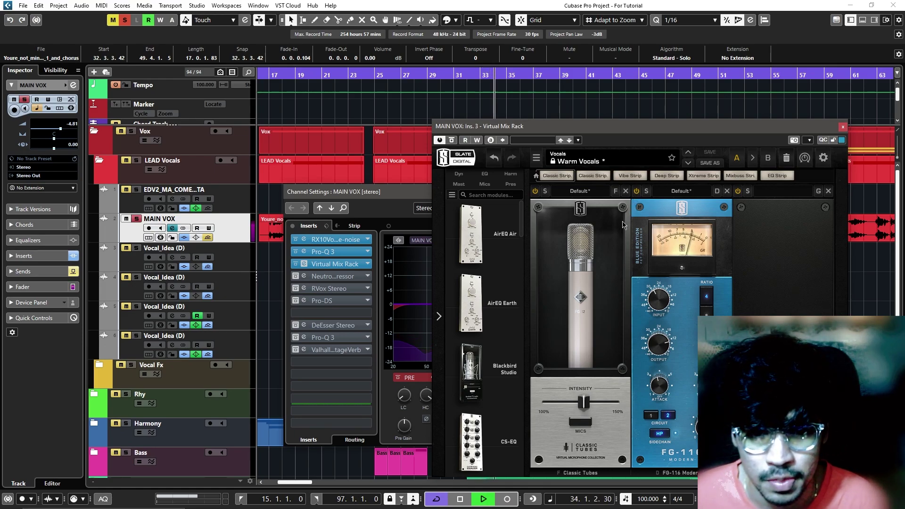
key("space")
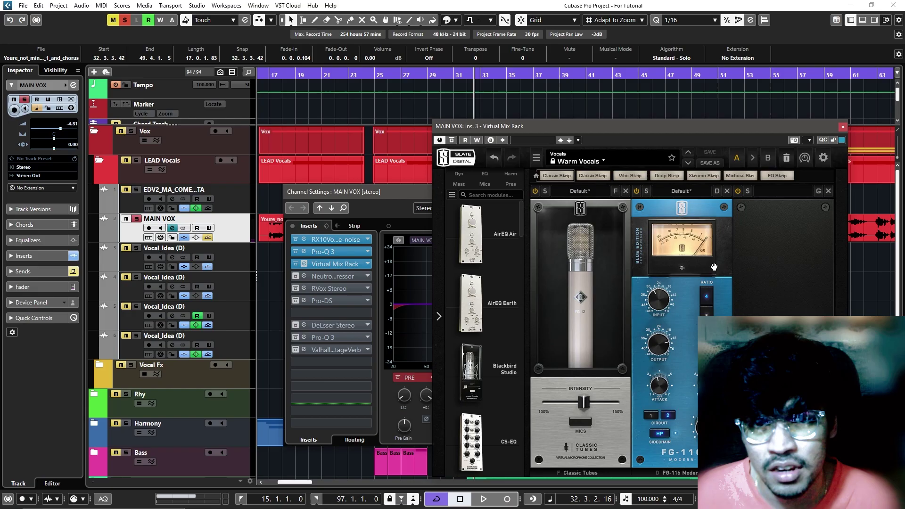
key("space")
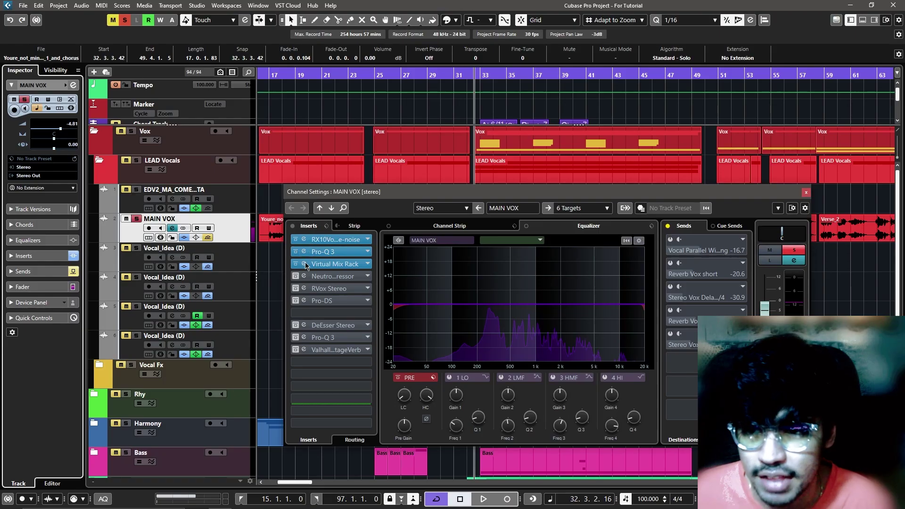
Activate the Neutron 3 Compressor insert on MAIN VOX, audition its compression, and close the plug-in window
left_click(303, 280)
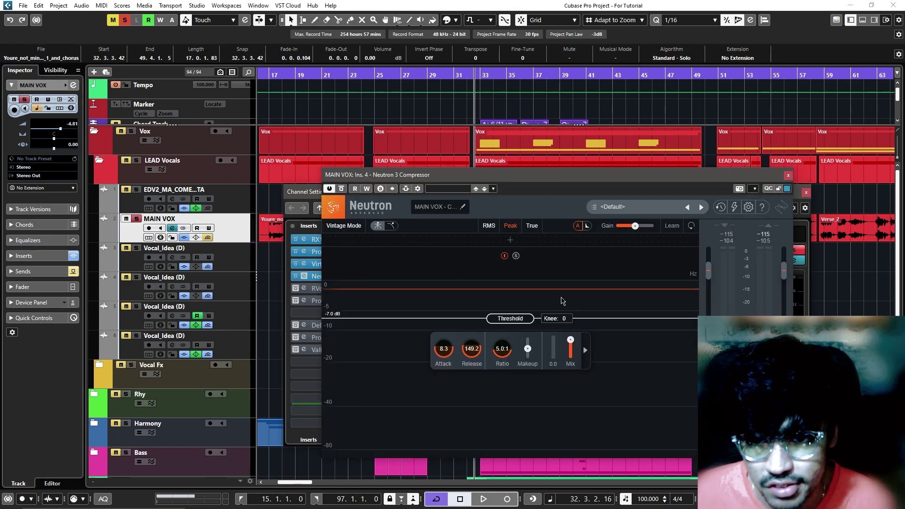
key("space")
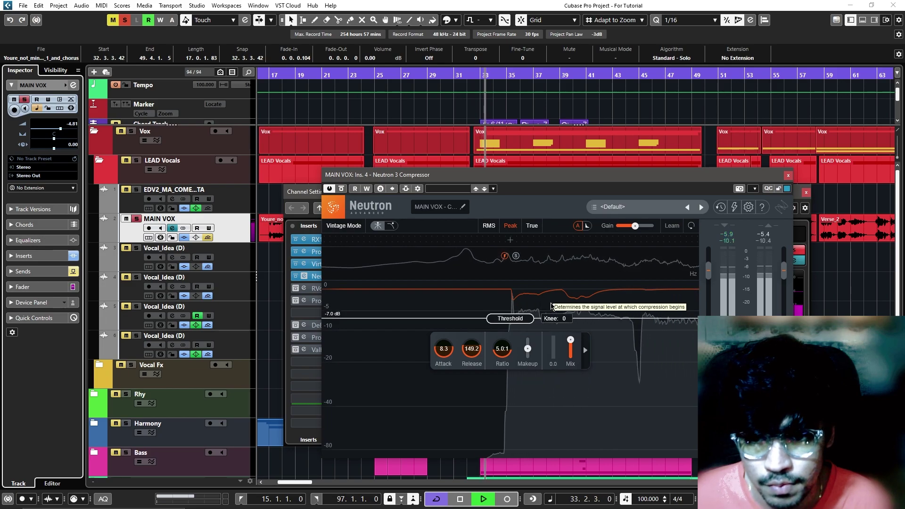
key("space")
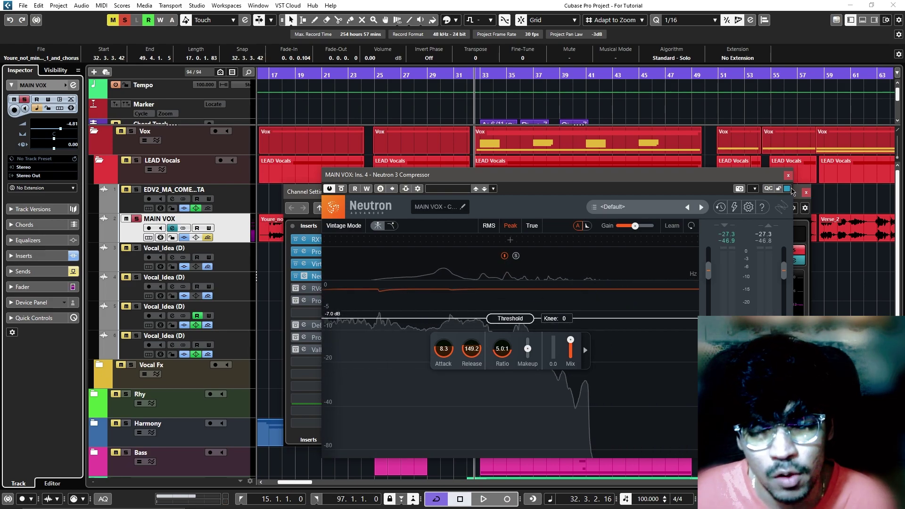
left_click(789, 176)
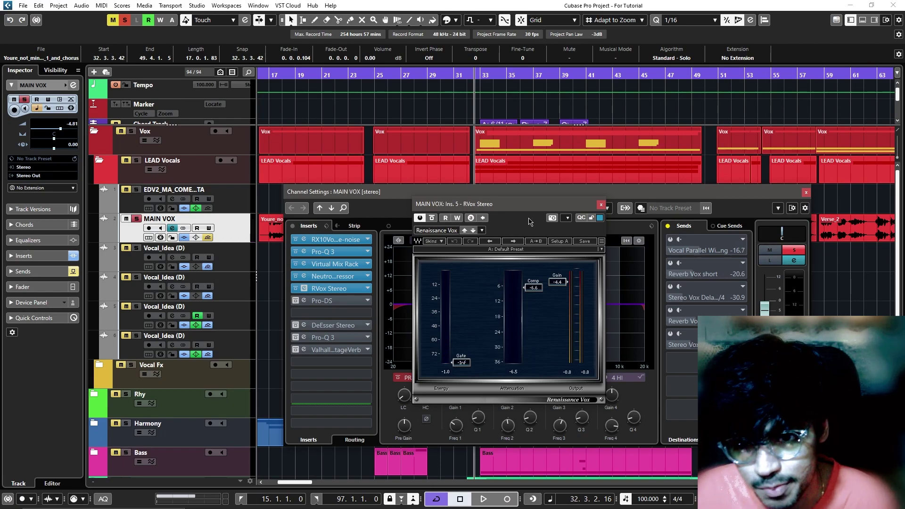
Audition the vocal through the RVox Stereo insert on MAIN VOX and close the plug-in window
key("space")
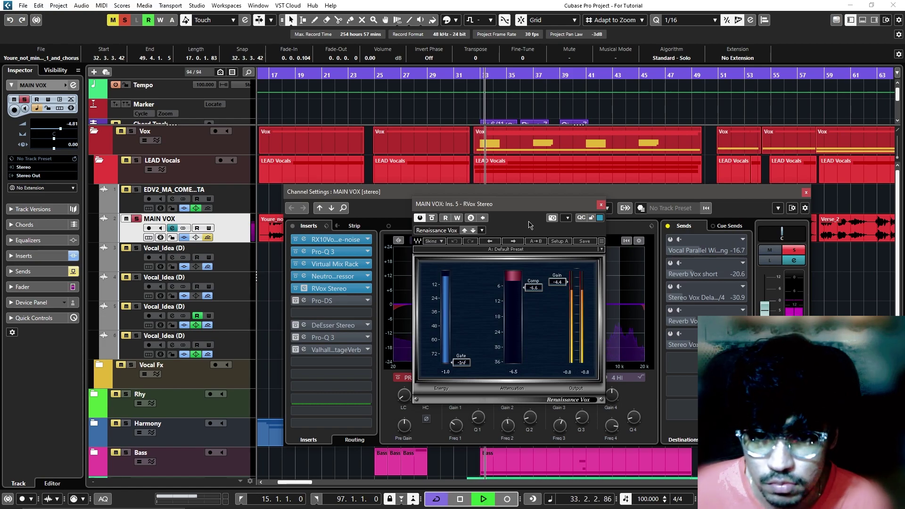
key("space")
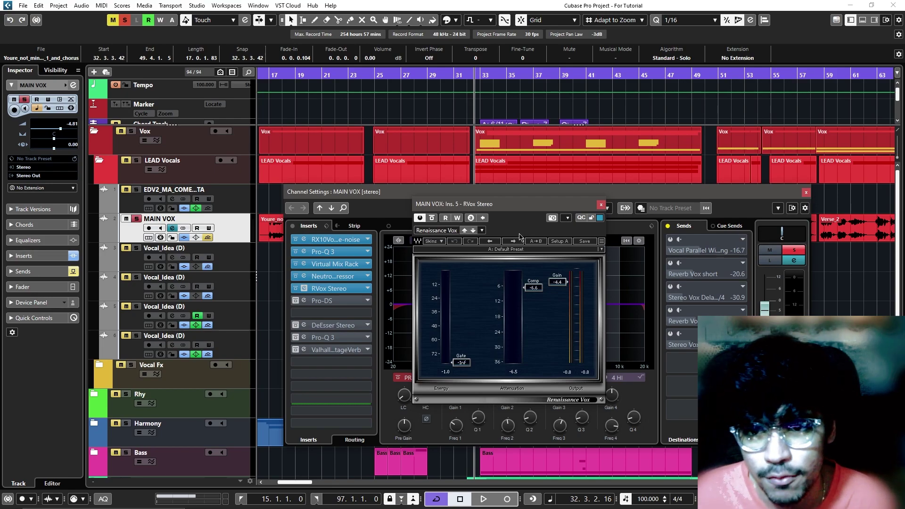
key("space")
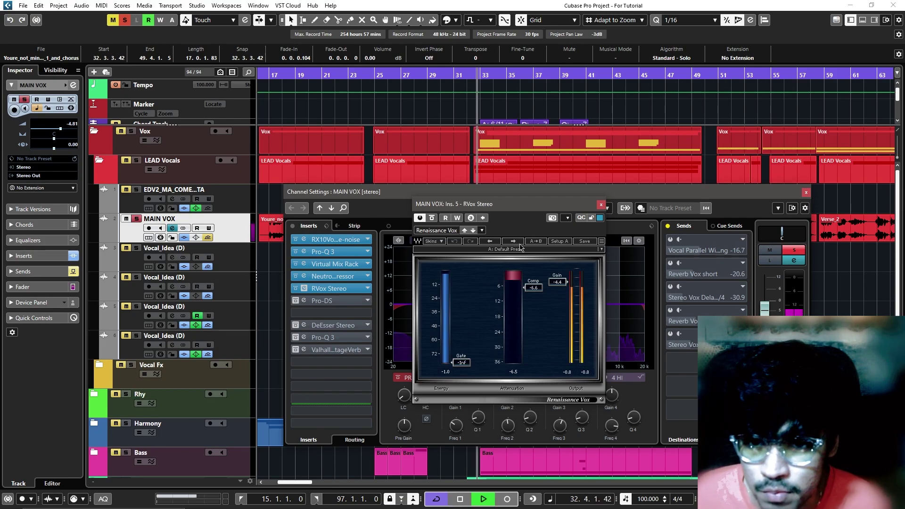
key("space")
left_click(601, 206)
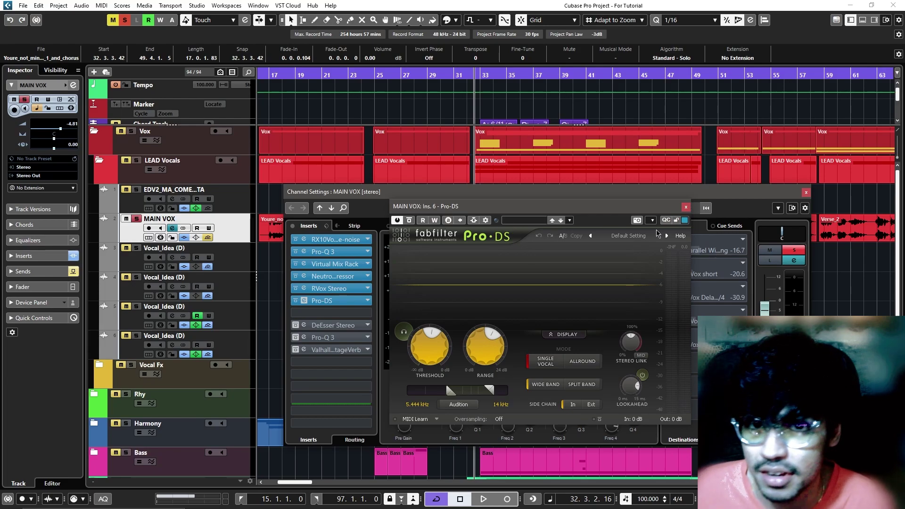
Activate the Pro-DS insert on MAIN VOX, audition its de-essing, and close the plug-in window
key("space")
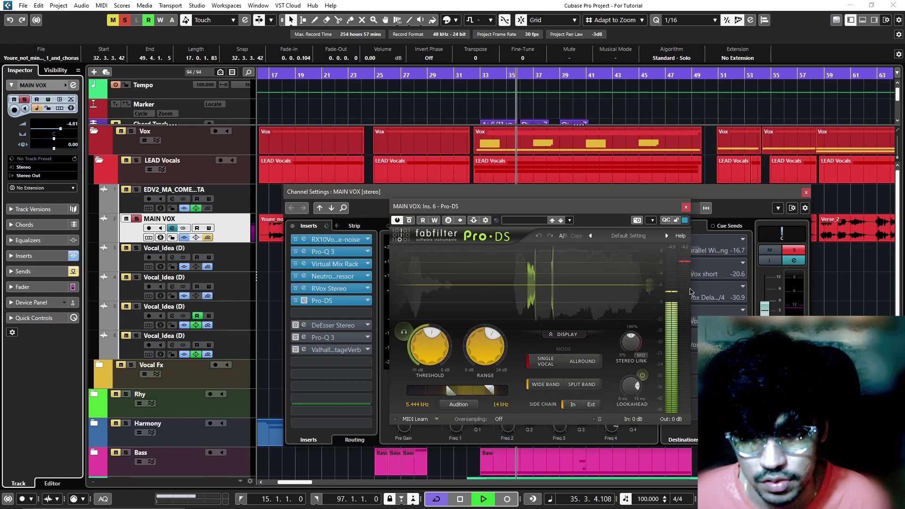
key("space")
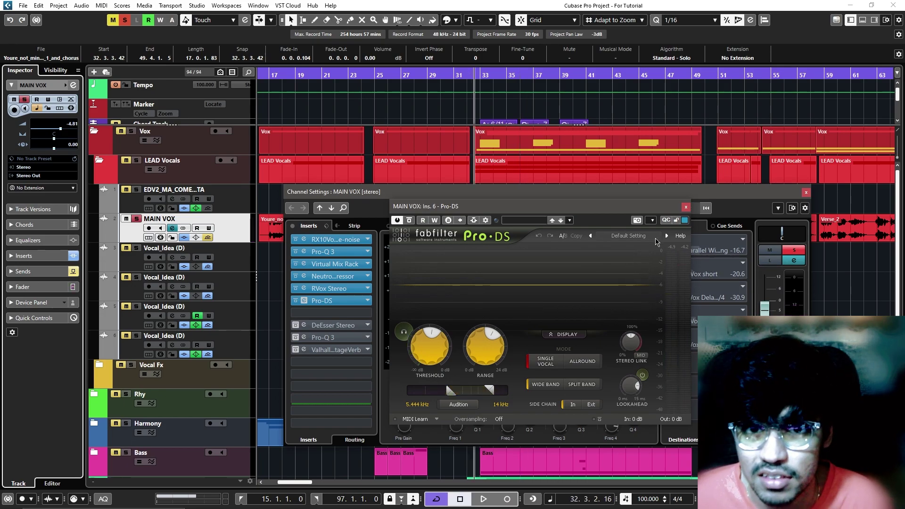
left_click(686, 209)
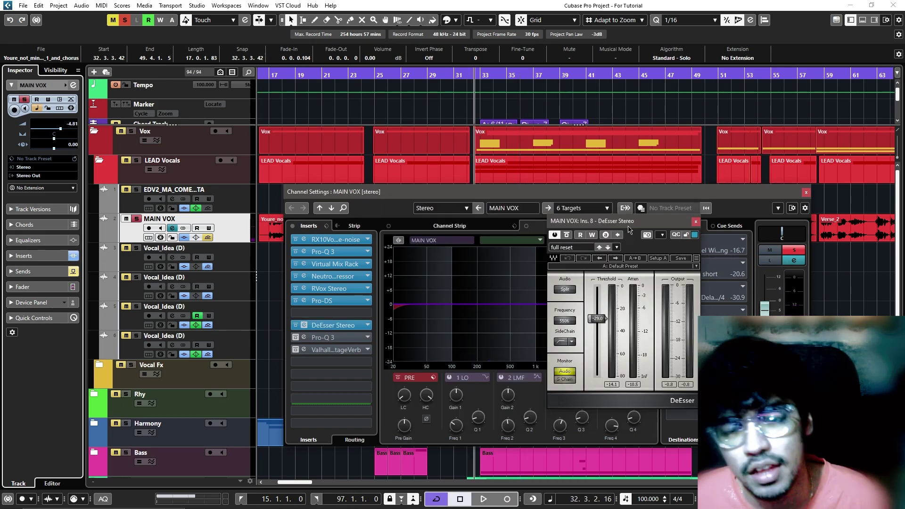
Activate the DeEsser Stereo insert on MAIN VOX, audition the vocal through it, and close its window
left_click_drag(627, 221, 652, 235)
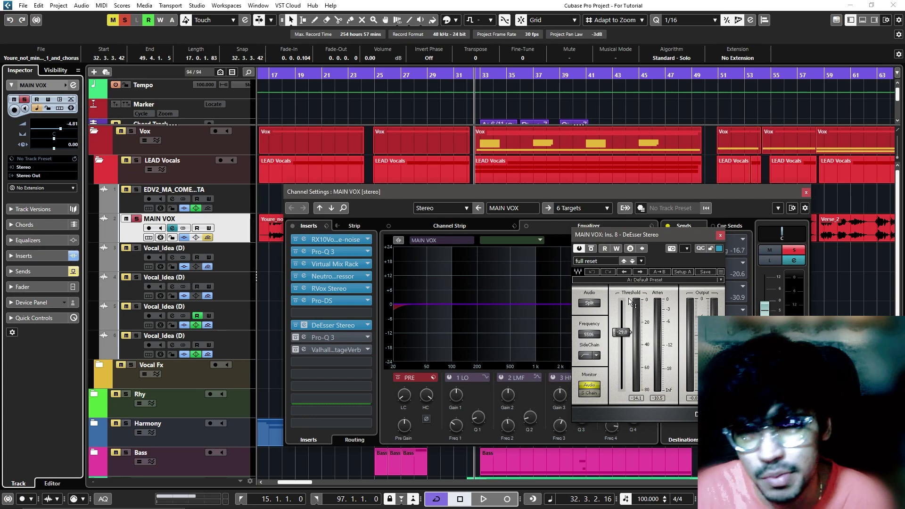
key("space")
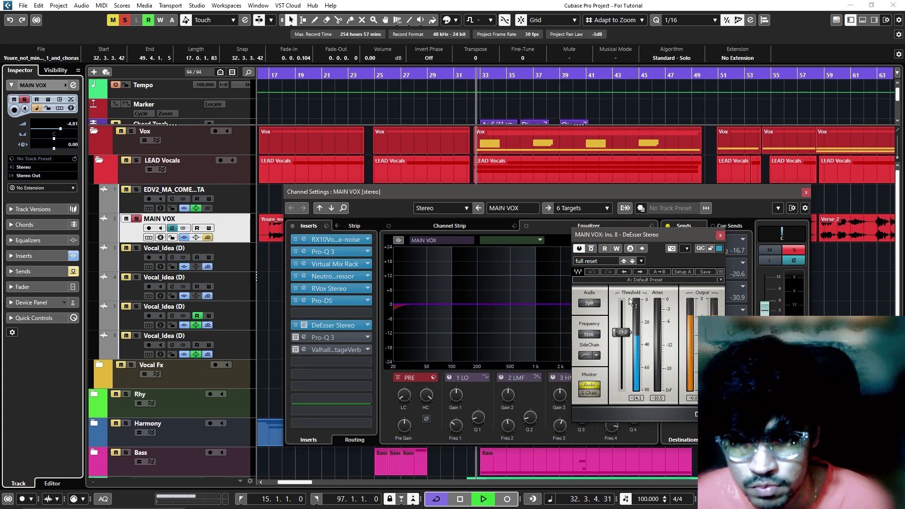
left_click(721, 235)
key("space")
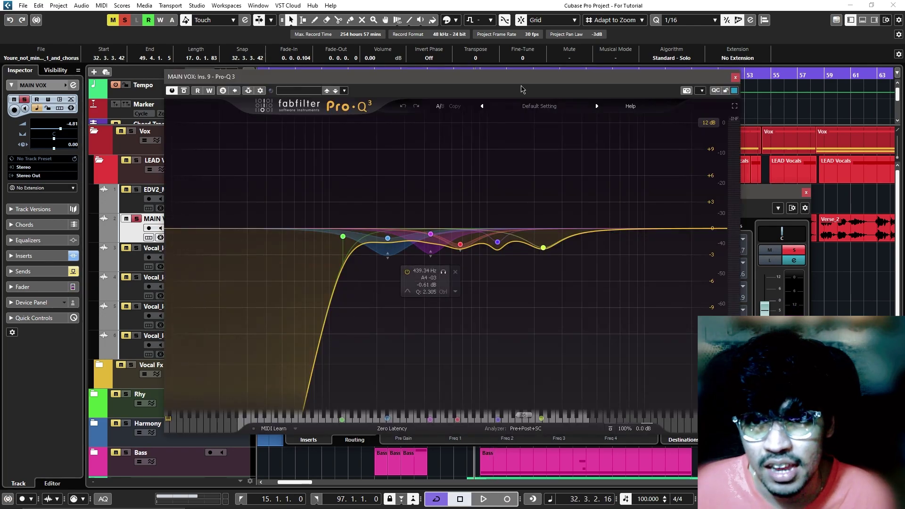
Activate and open the second Pro-Q 3 insert on MAIN VOX and highlight its group of EQ cuts
left_click_drag(520, 82, 649, 115)
left_click_drag(499, 229, 713, 340)
left_click(712, 340)
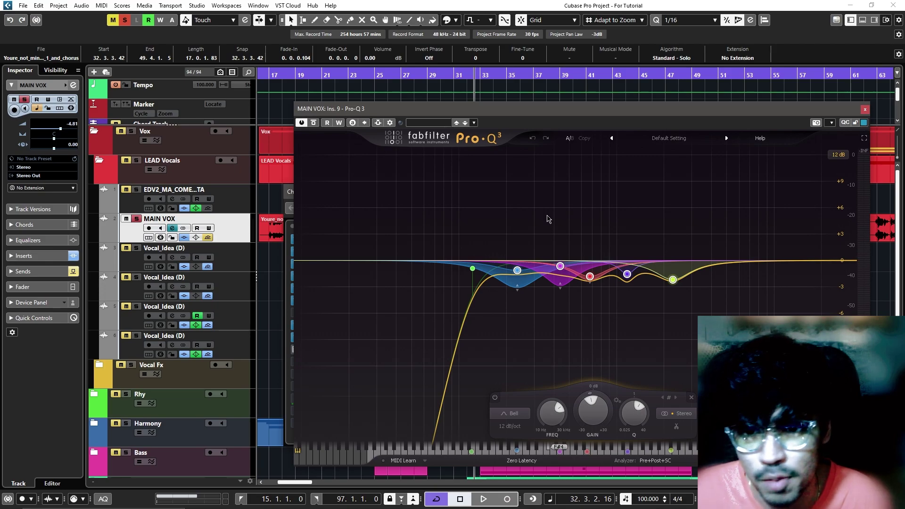
left_click(549, 222)
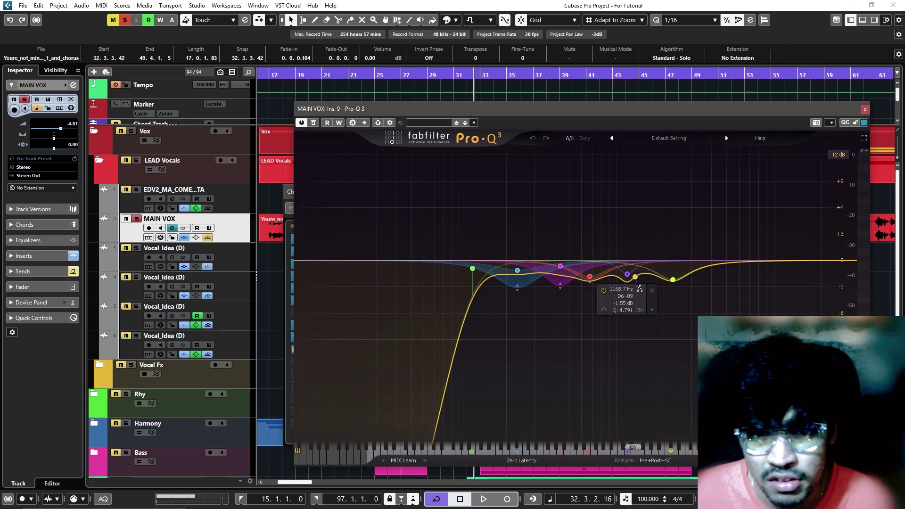
Play the vocal and audition the 1168.7 Hz, 678.15 Hz and 439.34 Hz bands of Pro-Q 3 in isolation
key("space")
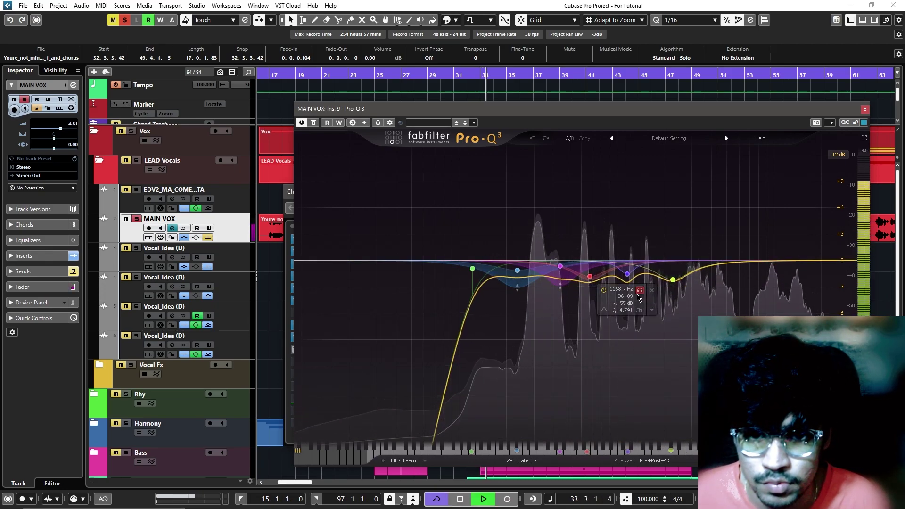
left_click(639, 291)
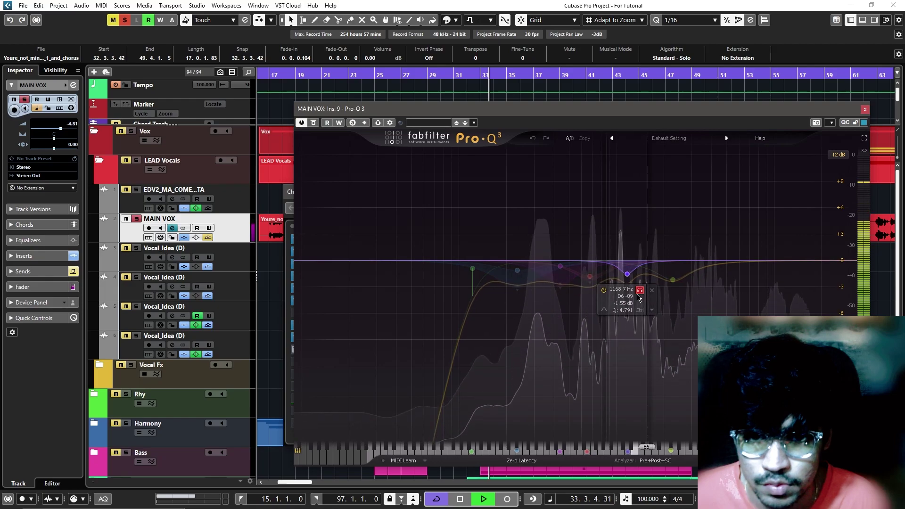
left_click(603, 298)
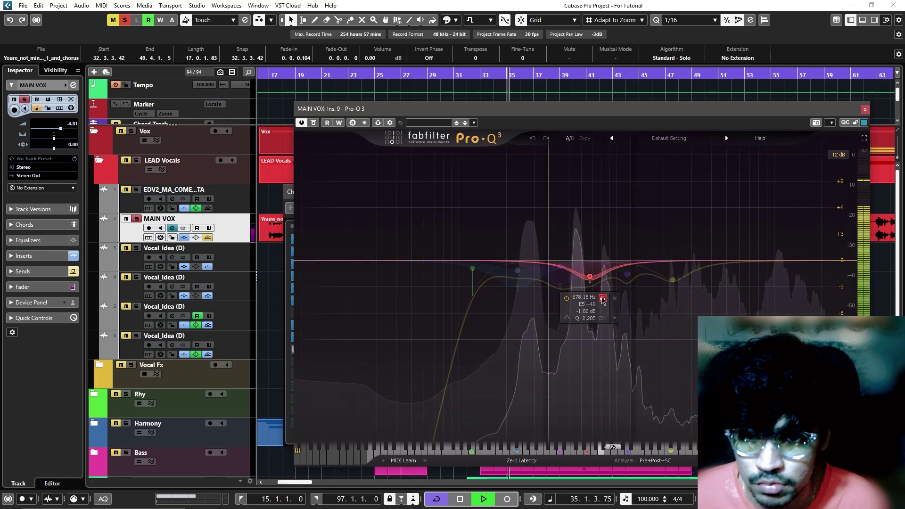
left_click(573, 305)
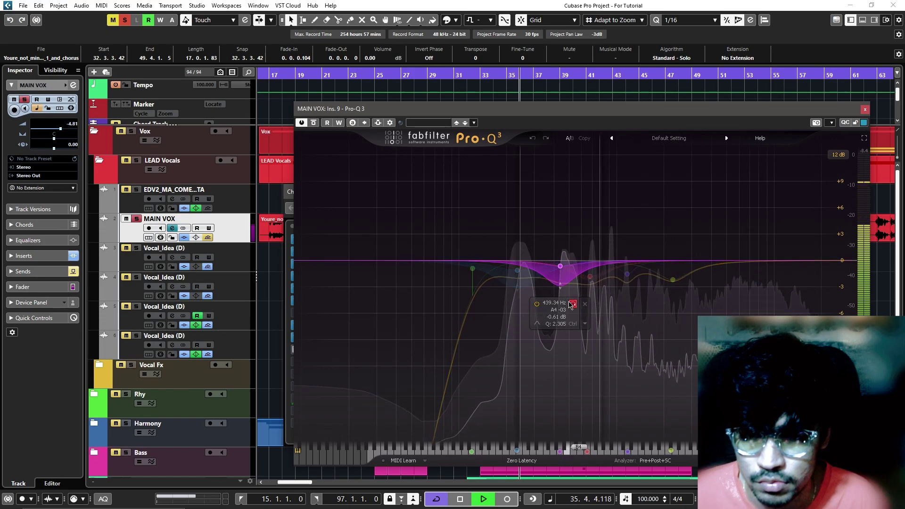
key("space")
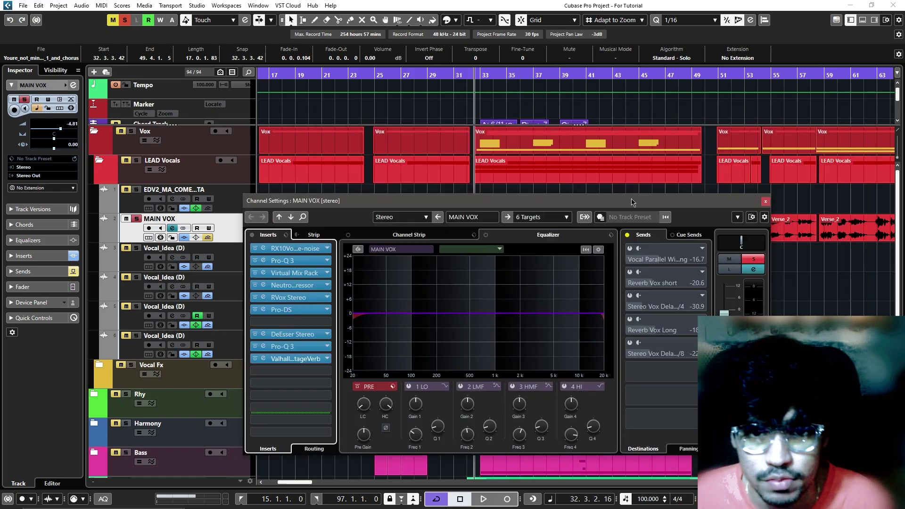
Activate the Vocal Parallel Widening send on MAIN VOX and audition the vocal with it
left_click_drag(653, 200, 732, 167)
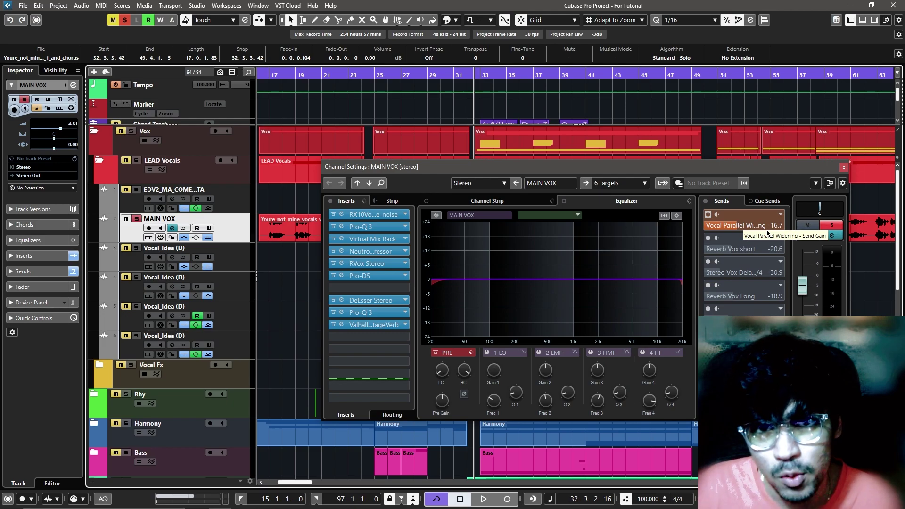
key("space")
scroll(249, 185, "down", 15)
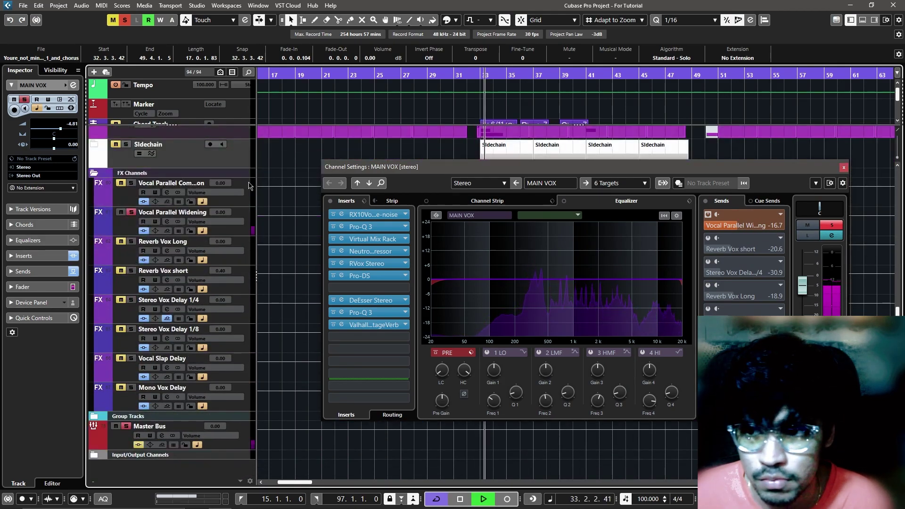
key("space")
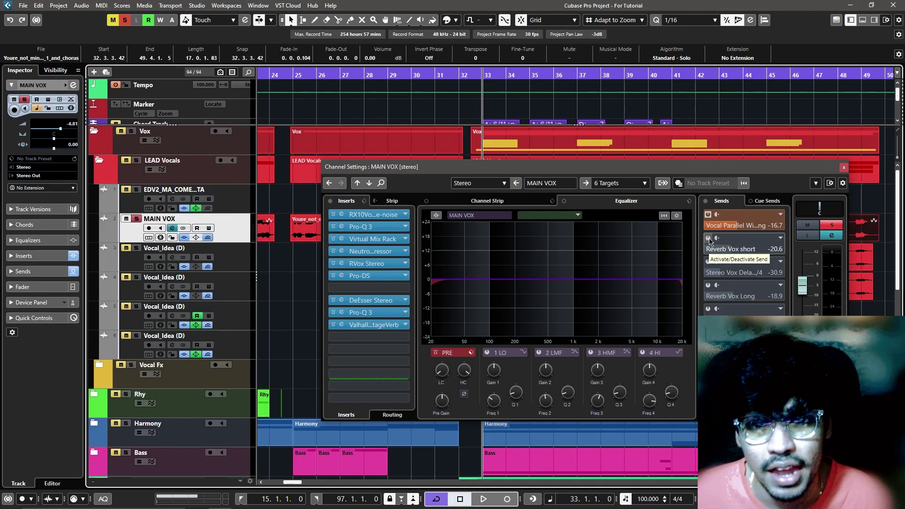
Activate and audition the Reverb Vox short send on MAIN VOX and examine the ValhallaRoom settings on its FX channel
key("space")
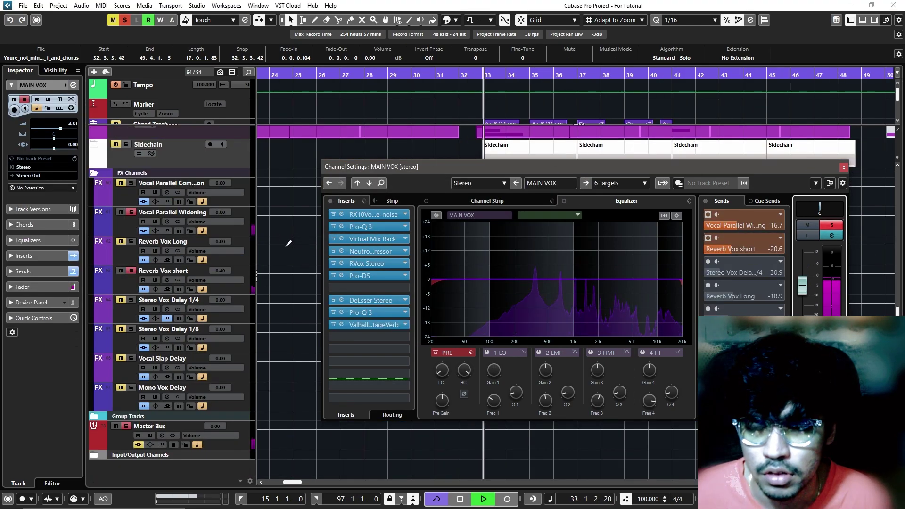
scroll(282, 248, "up", 2)
left_click(251, 349)
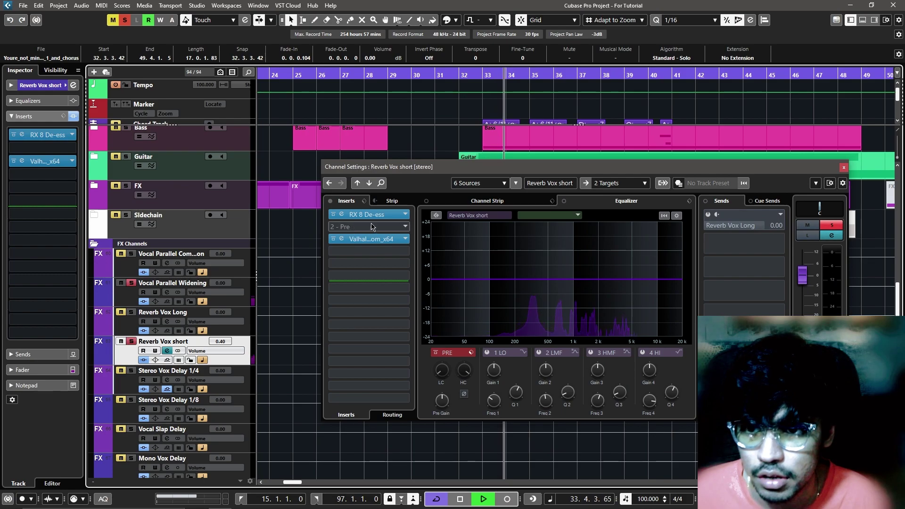
key("space")
left_click(341, 239)
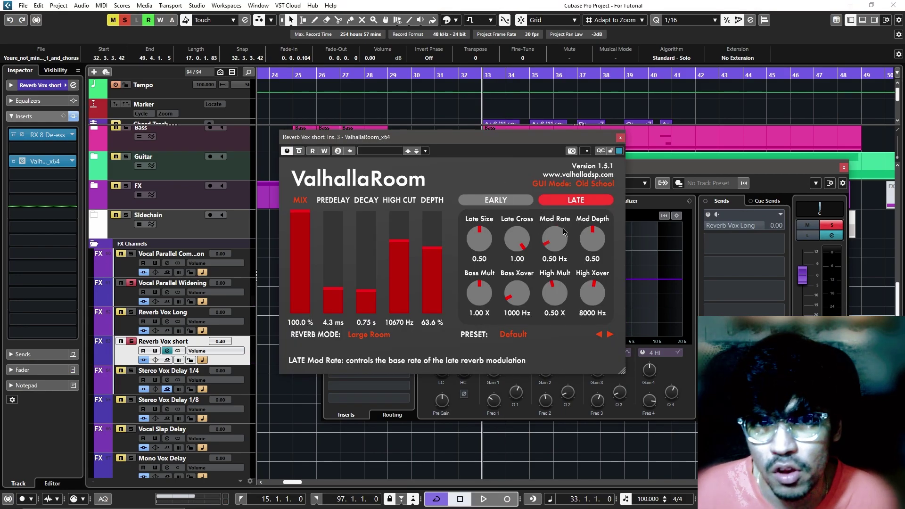
key("Escape")
Return to MAIN VOX, activate its Stereo Vox Delay 1/4 send, and audition the vocal with the delay
key("space")
scroll(298, 242, "up", 5)
left_click(298, 243)
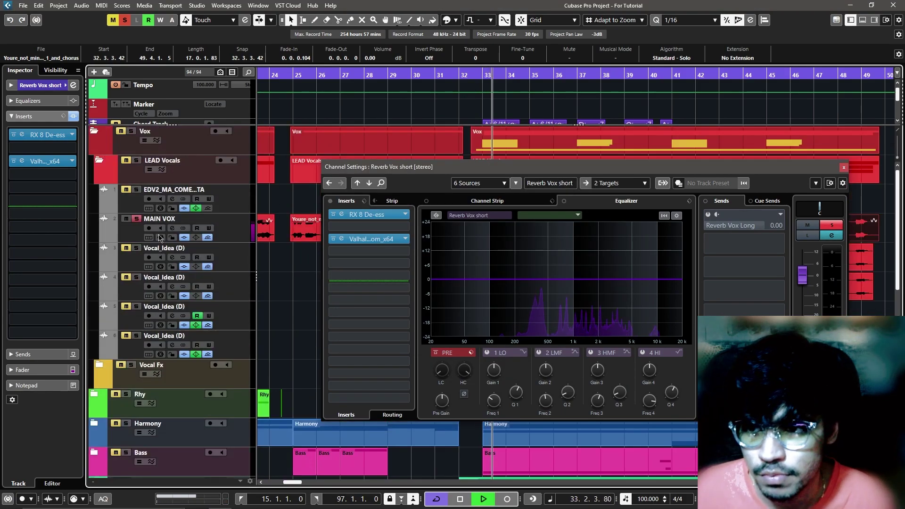
left_click(708, 261)
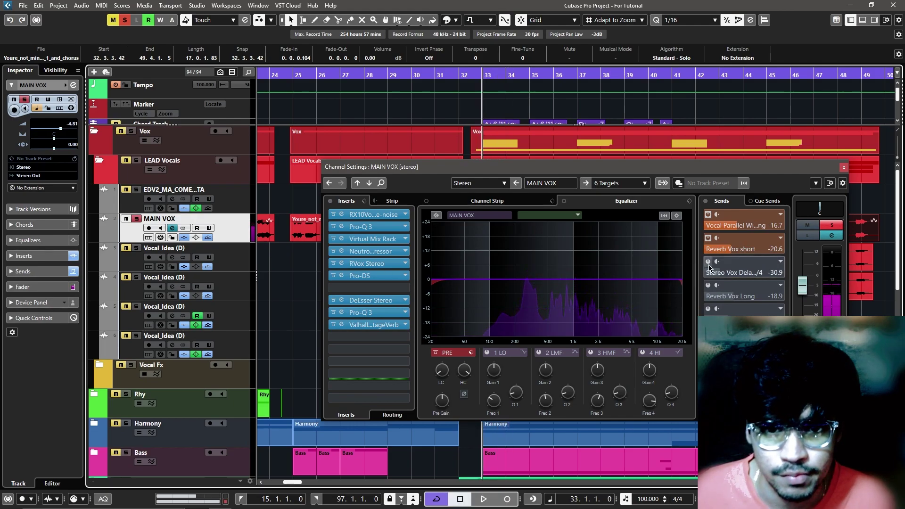
key("space")
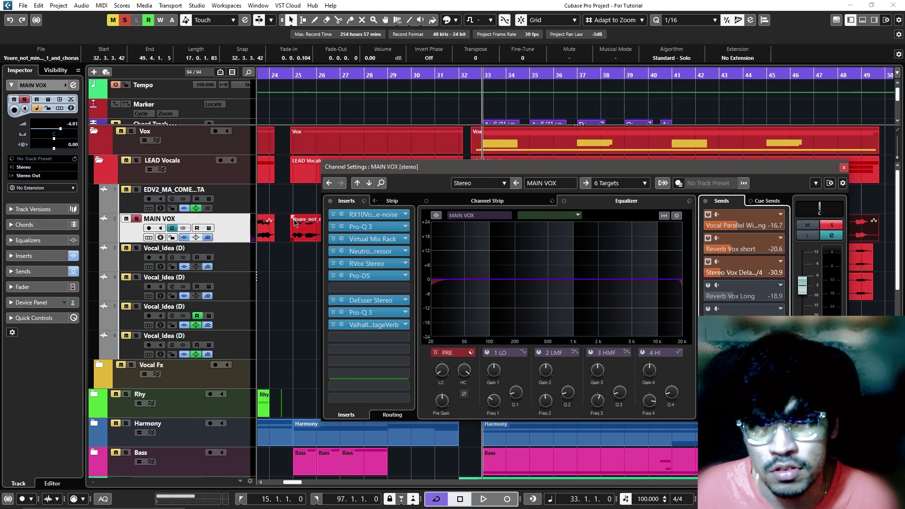
key("space")
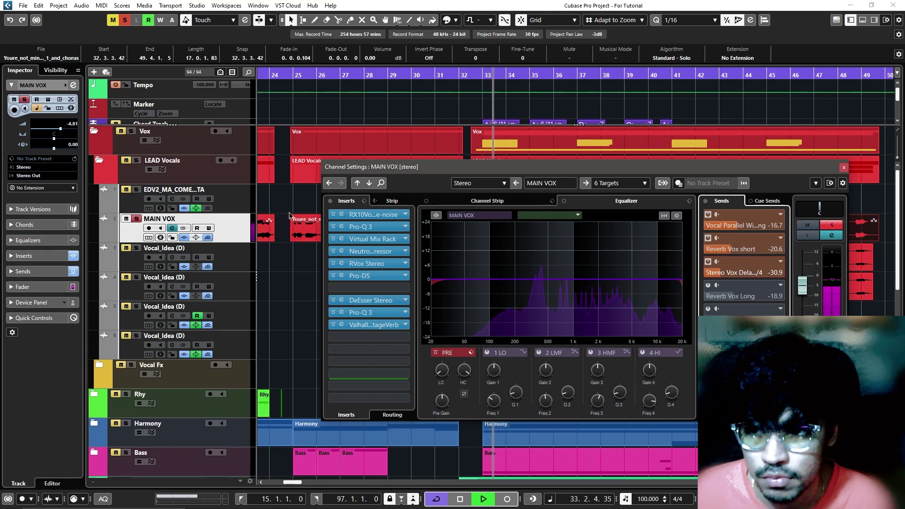
scroll(294, 217, "down", 5)
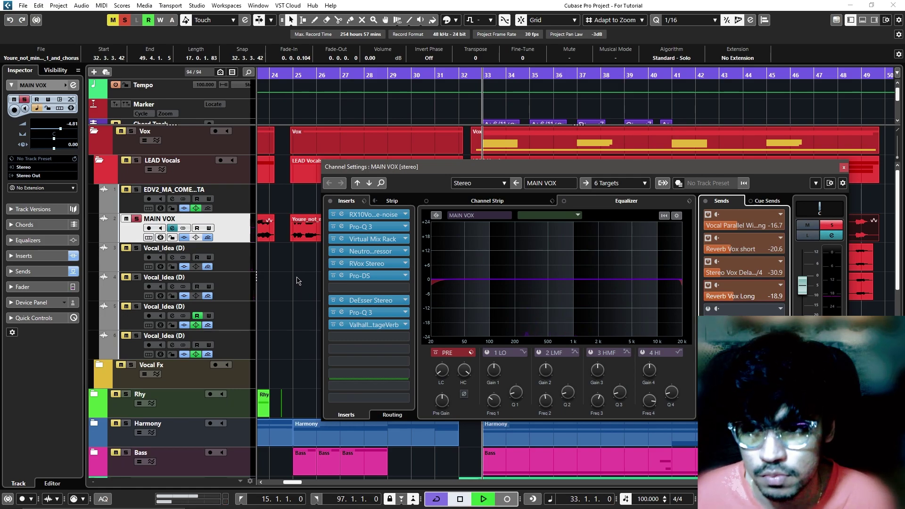
Audition the Reverb Vox Long send and examine the ValhallaVintageVerb and Pro-Q 3 settings on its FX channel
scroll(297, 281, "down", 8)
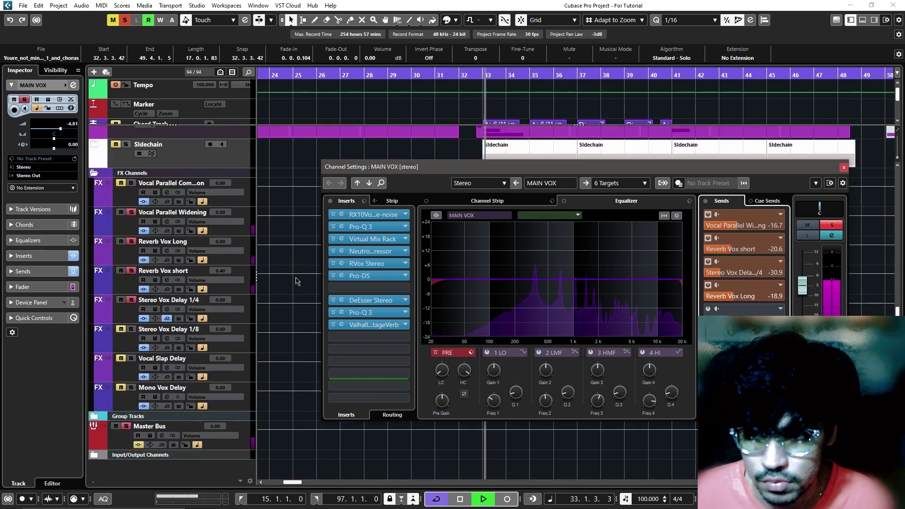
left_click(120, 262)
key("space")
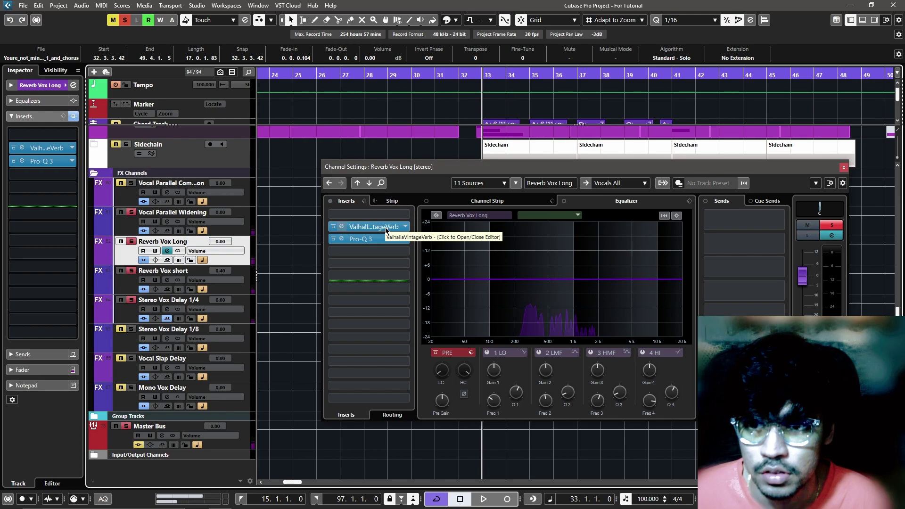
left_click(386, 227)
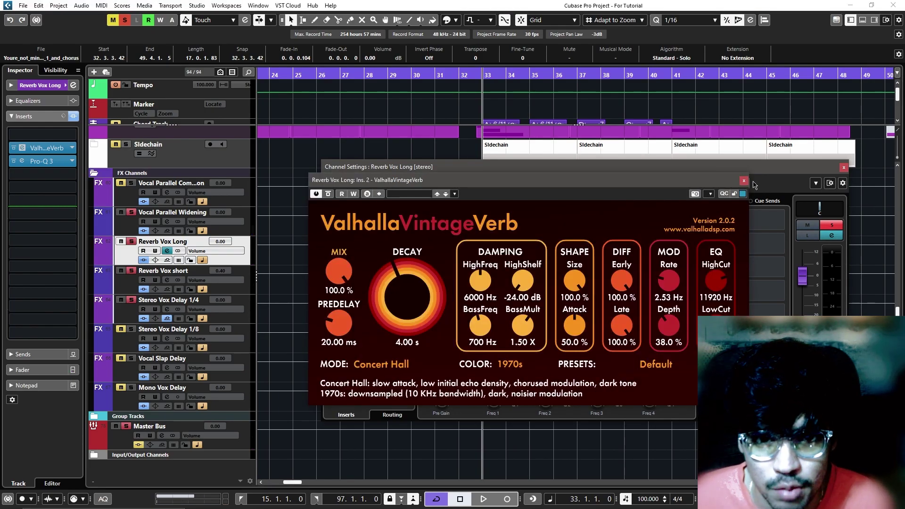
left_click(744, 181)
left_click(372, 239)
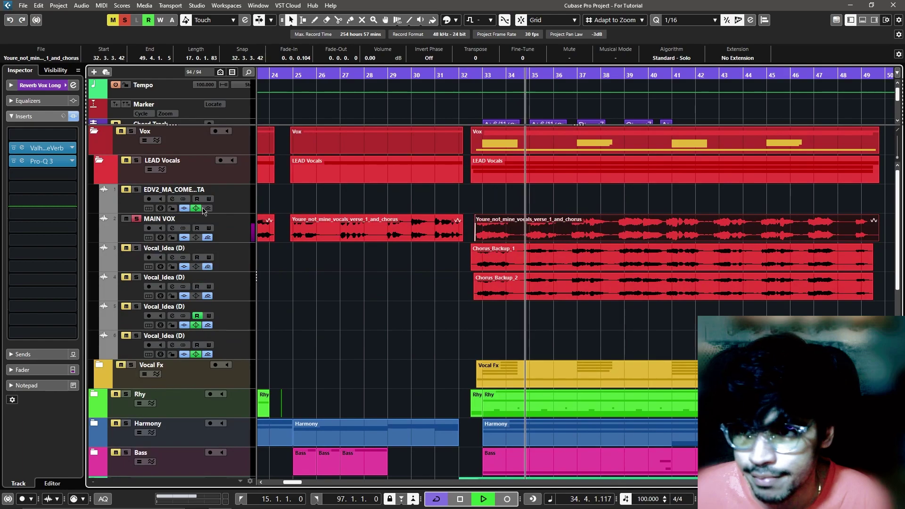
Audition the soloed MAIN VOX track with its full insert and send chain and take it out of solo
left_click(172, 228)
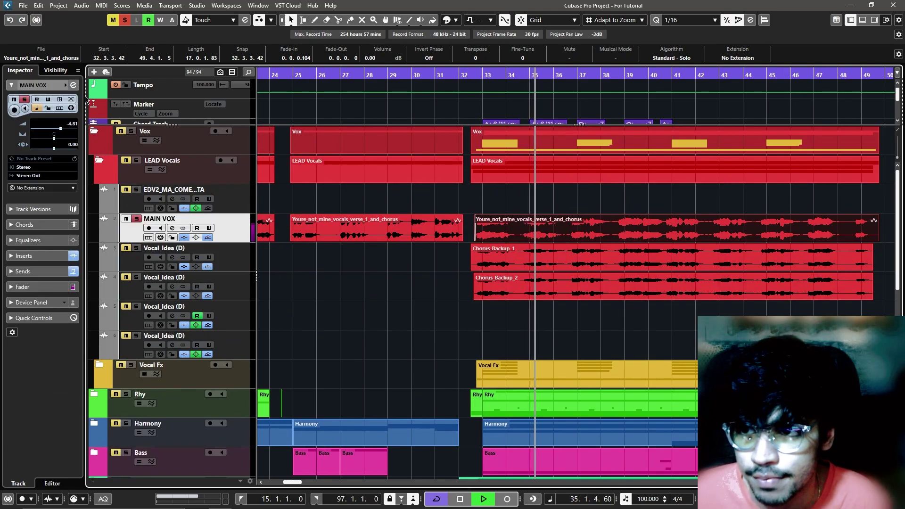
key("space")
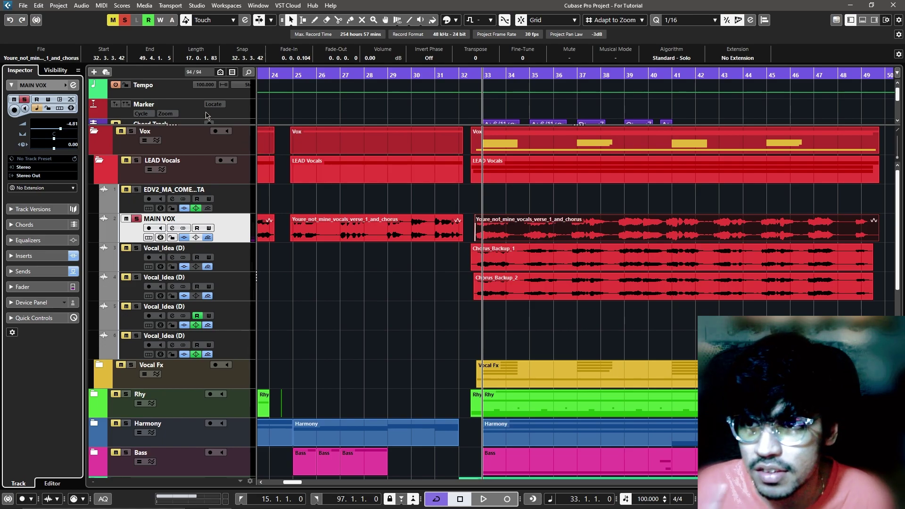
key("s")
Solo the two Vocal_Idea (D) tracks holding Chorus_Backup_1 and Chorus_Backup_2 and audition the backing vocals
left_click(249, 260)
left_click(247, 286, "shift")
key("s")
key("space")
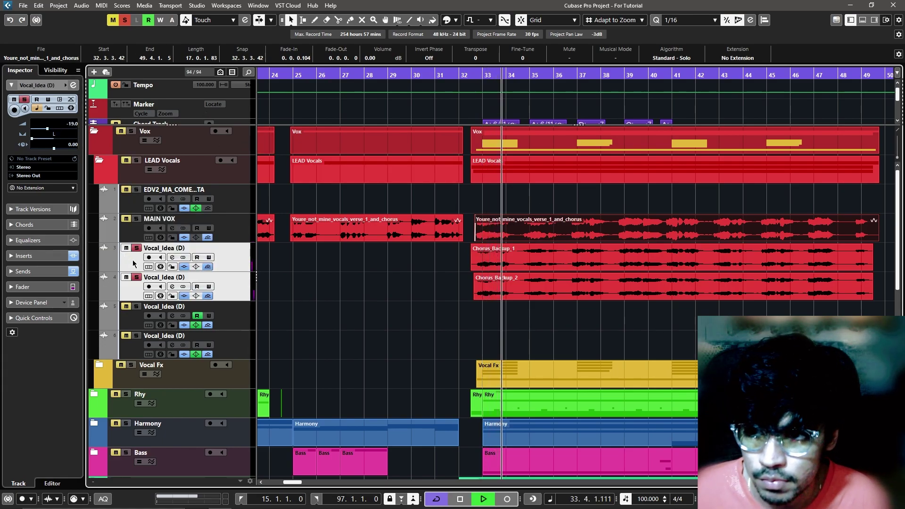
left_click(120, 250)
key("space")
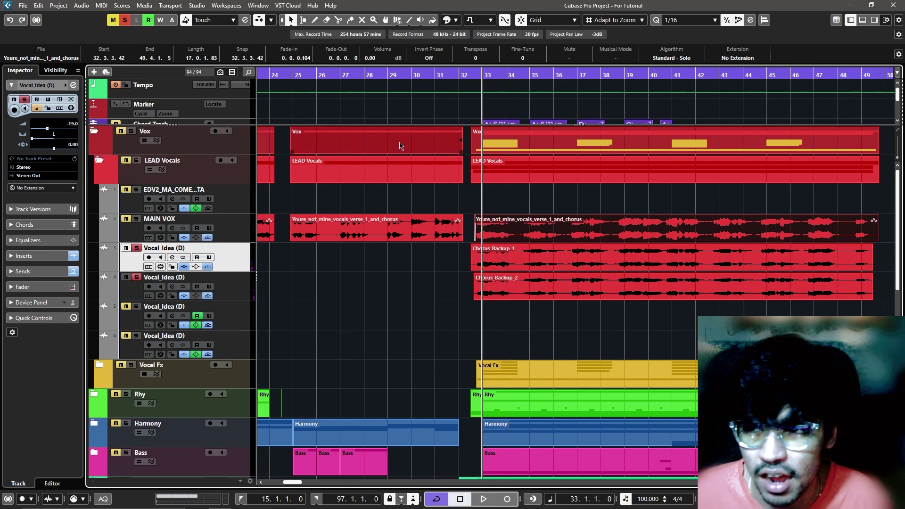
Examine the Chorus_Backup_1 track's channel settings, audition the backing vocals with MAIN VOX, and deactivate all solo states
key("e")
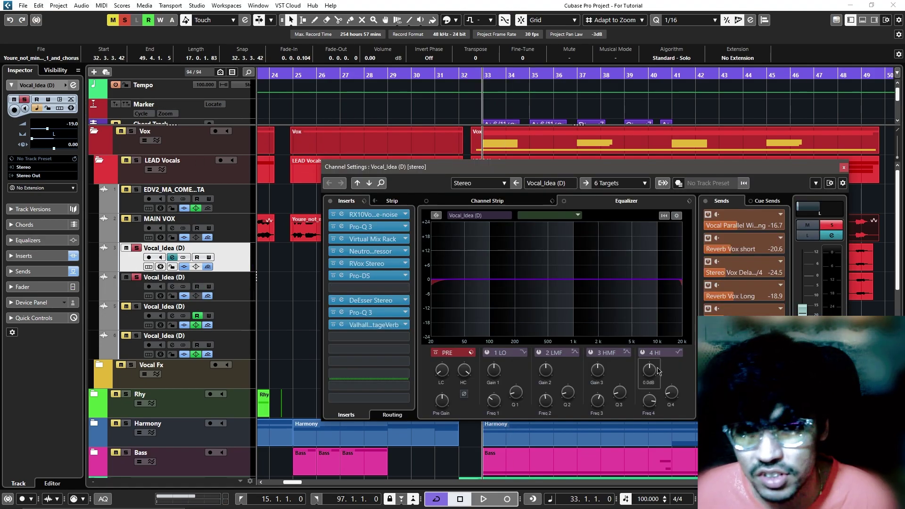
key("space")
left_click(844, 169)
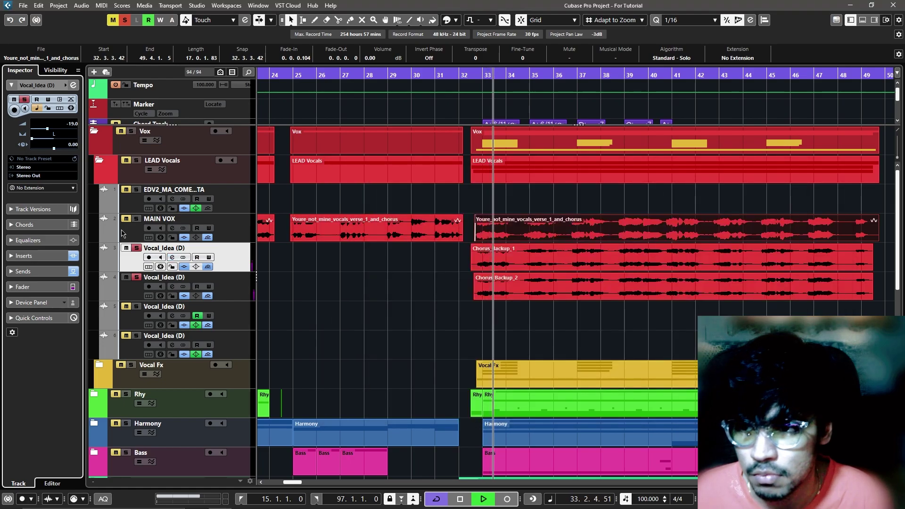
left_click(125, 19)
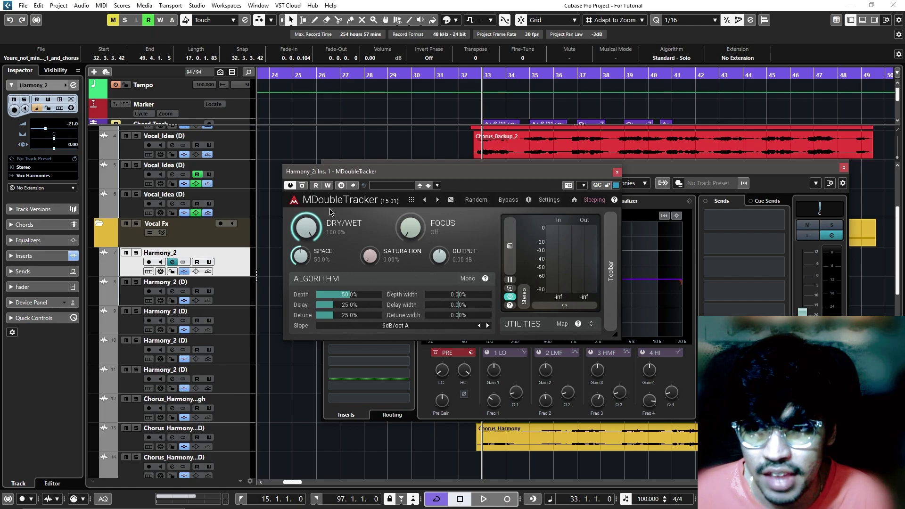
Examine the MDoubleTracker insert on Harmony_2 and audition the harmony vocals in the Vocal Fx folder
left_click(250, 448, "shift")
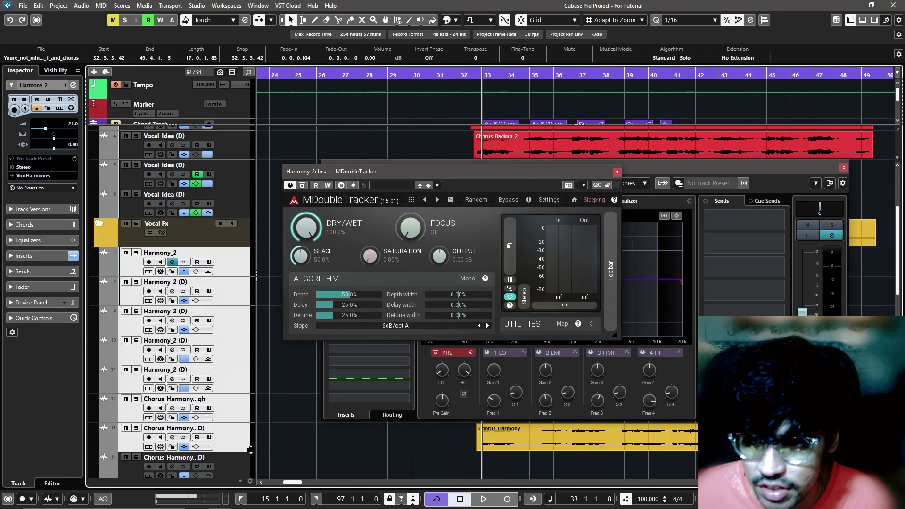
left_click(264, 259)
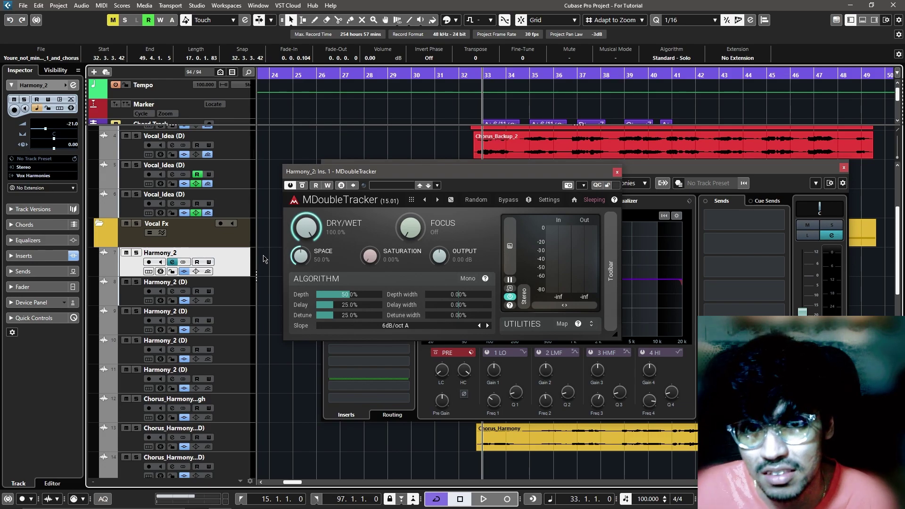
key("space")
left_click(136, 252)
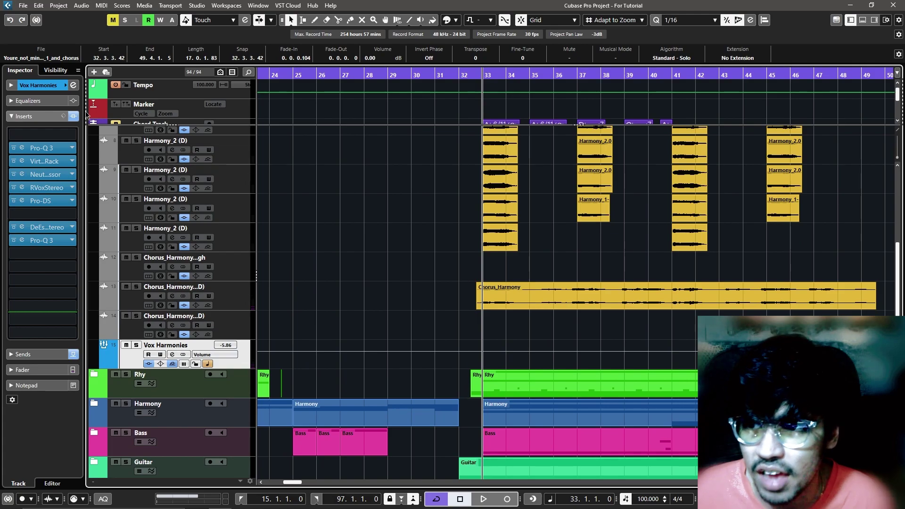
Examine the inserts and effect sends in the Vox Harmonies group's channel settings and audition the harmonies
left_click(73, 85)
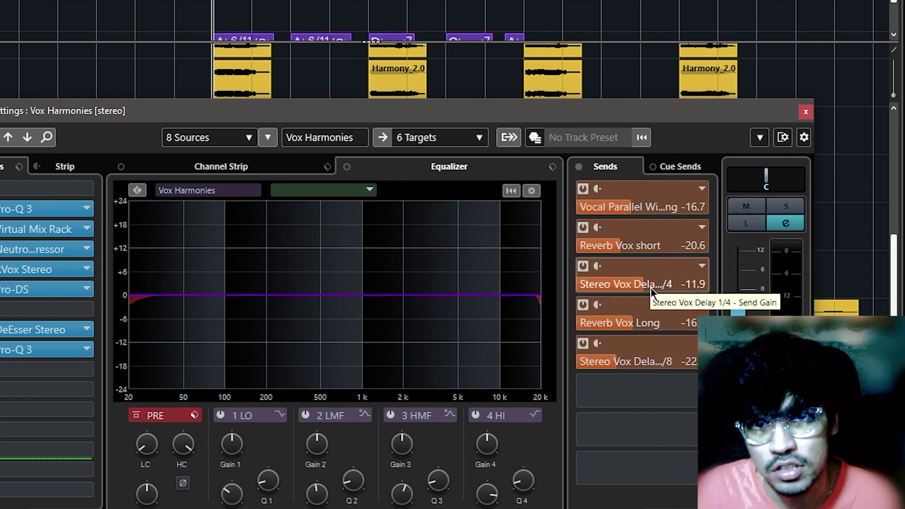
key("space")
left_click(806, 111)
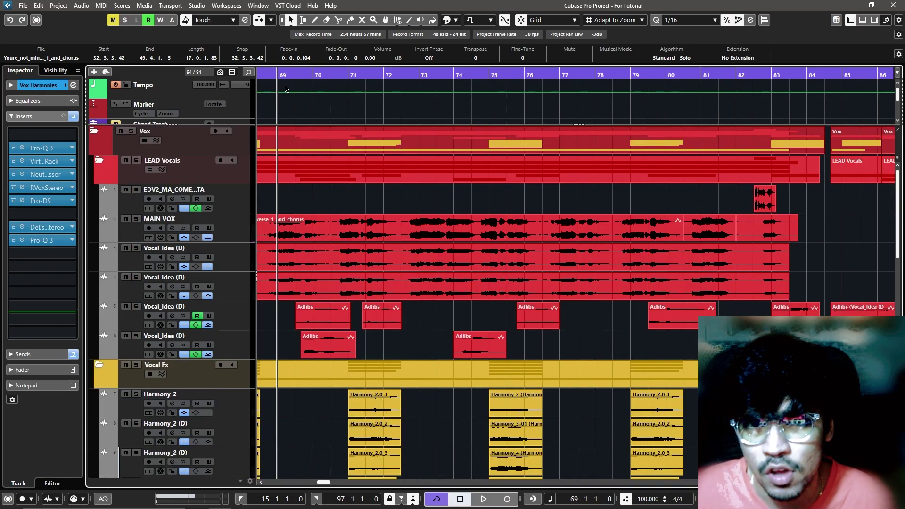
Audition the upper Adlibs track from bar 69 in solo and bring up its channel settings
key("space")
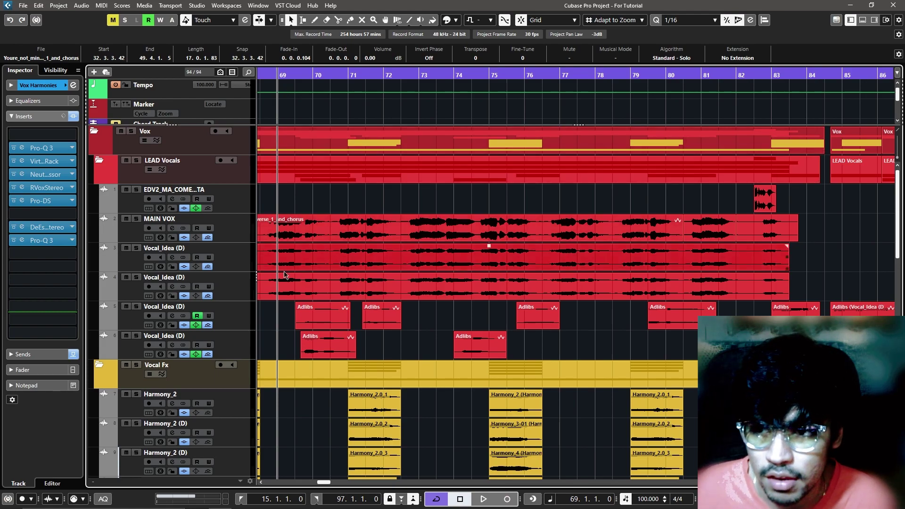
left_click(164, 307)
left_click(73, 85)
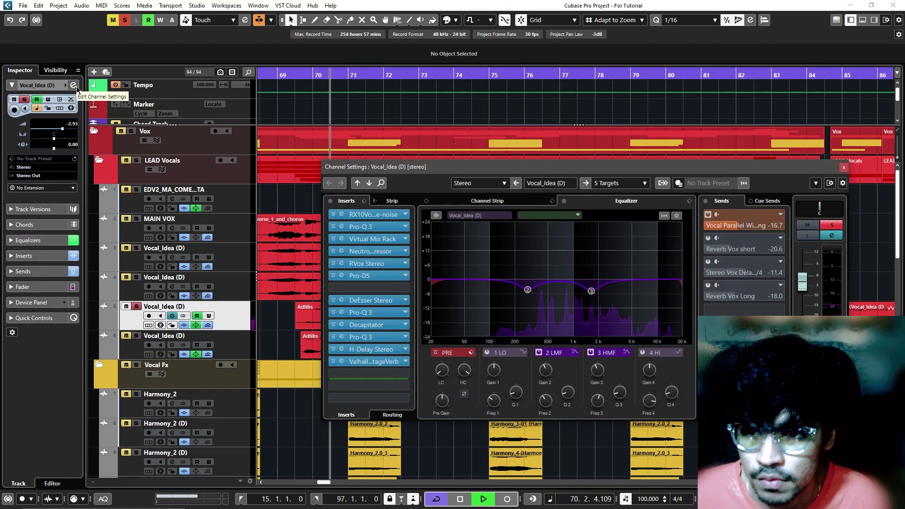
key("space")
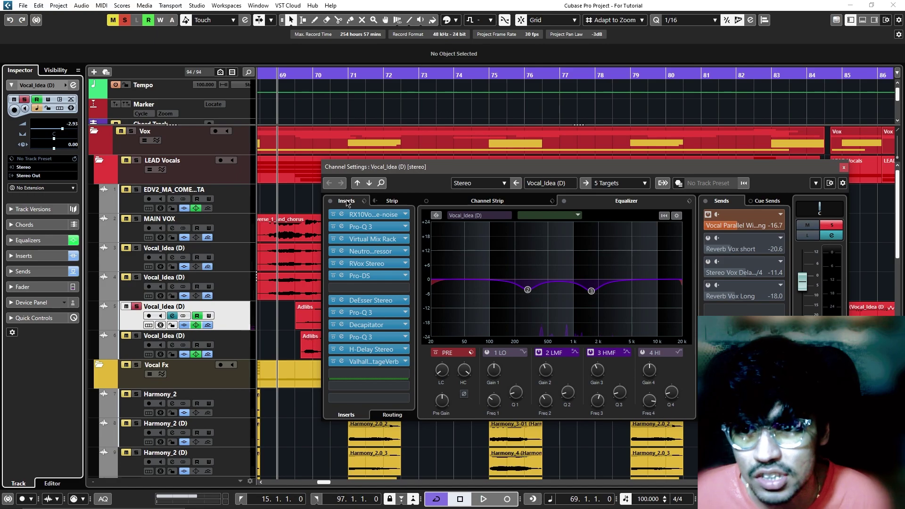
Examine the Decapitator, second-to-last-stage Pro-Q 3, H-Delay and ValhallaVintageVerb inserts on the upper Adlibs track
left_click(387, 326)
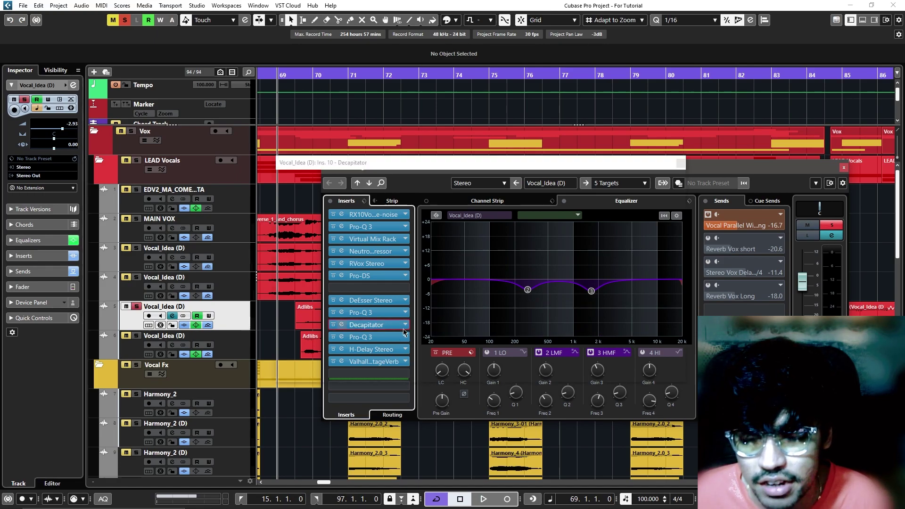
left_click(679, 163)
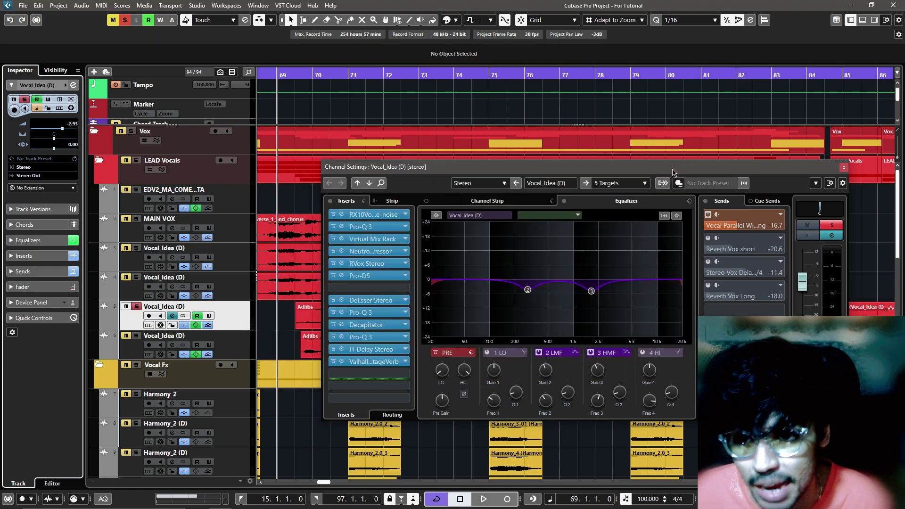
left_click(367, 337)
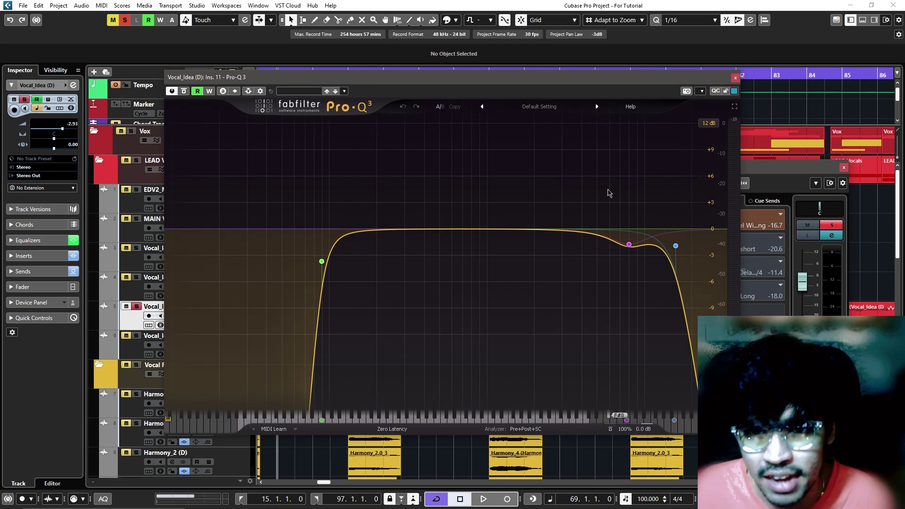
left_click(735, 79)
left_click(387, 350)
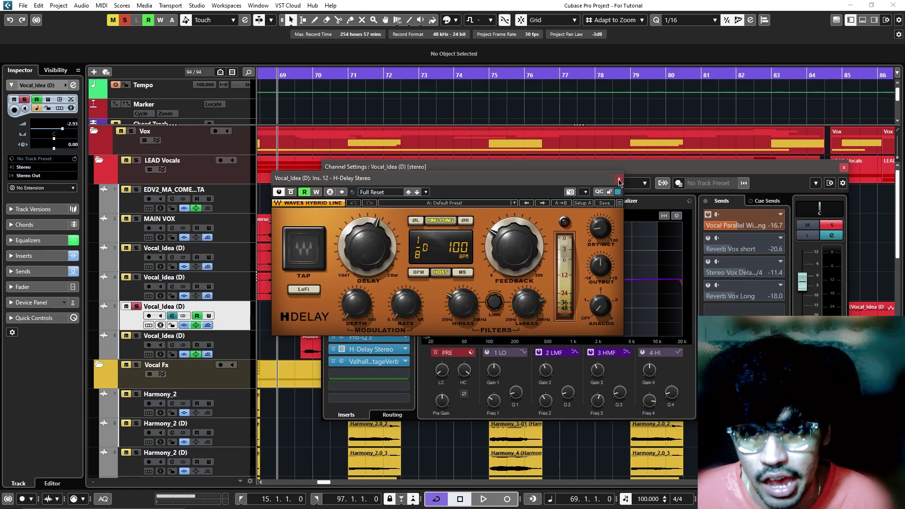
left_click(619, 181)
left_click(374, 362)
left_click(768, 264)
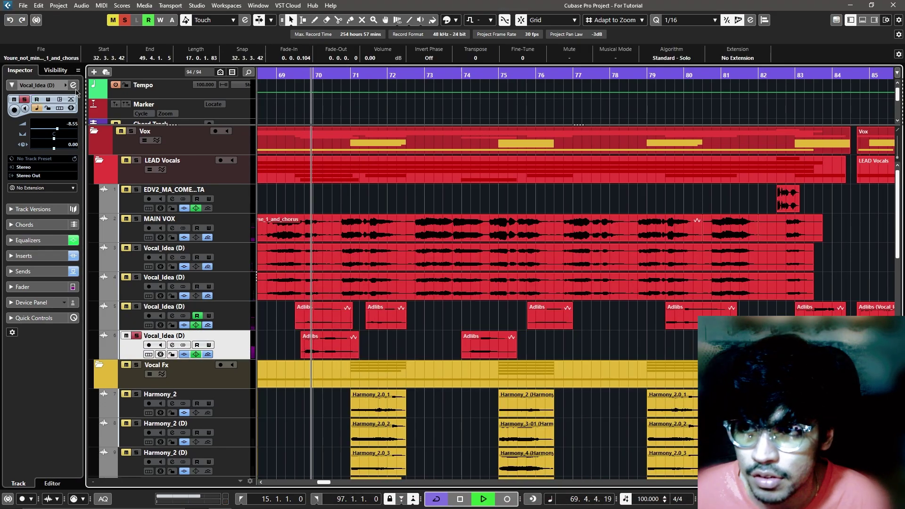
Audition the lower Adlibs track in solo and examine its channel settings and the Pro-Q 3 in insert slot 11
left_click(172, 345)
key("space")
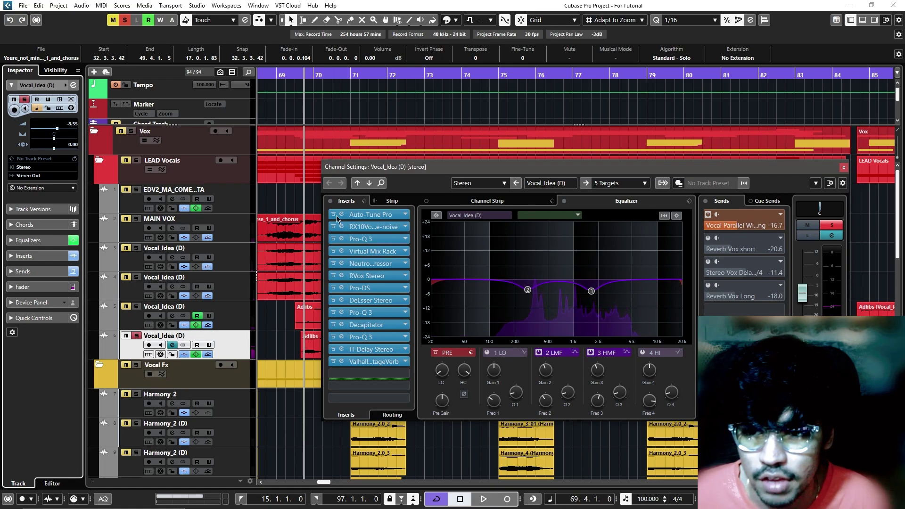
left_click(379, 336)
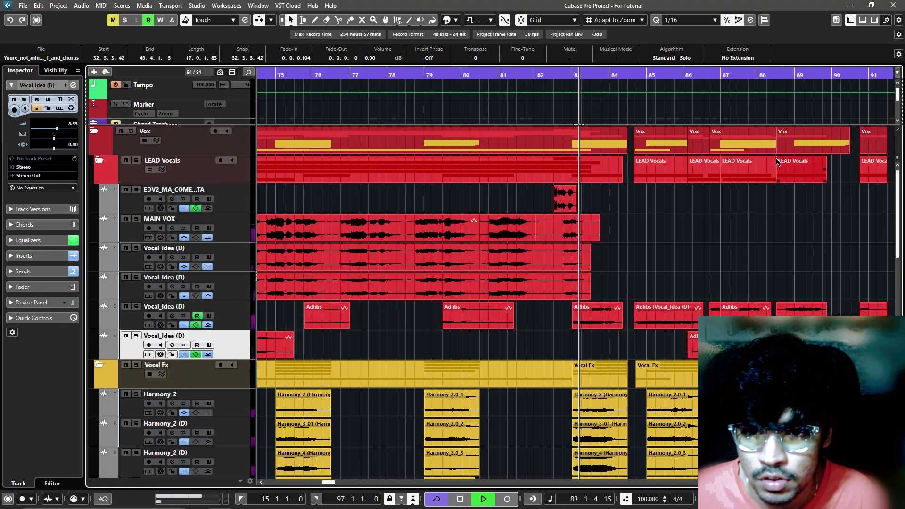
Audition all vocal tracks together around bars 83 to 85 and survey the vocal clips across the whole arrangement
key("g")
key("g")
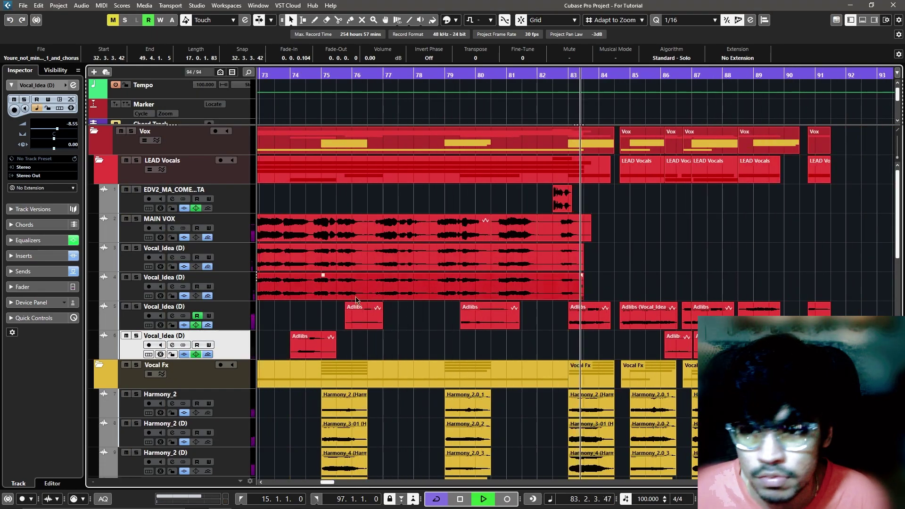
left_click(250, 317)
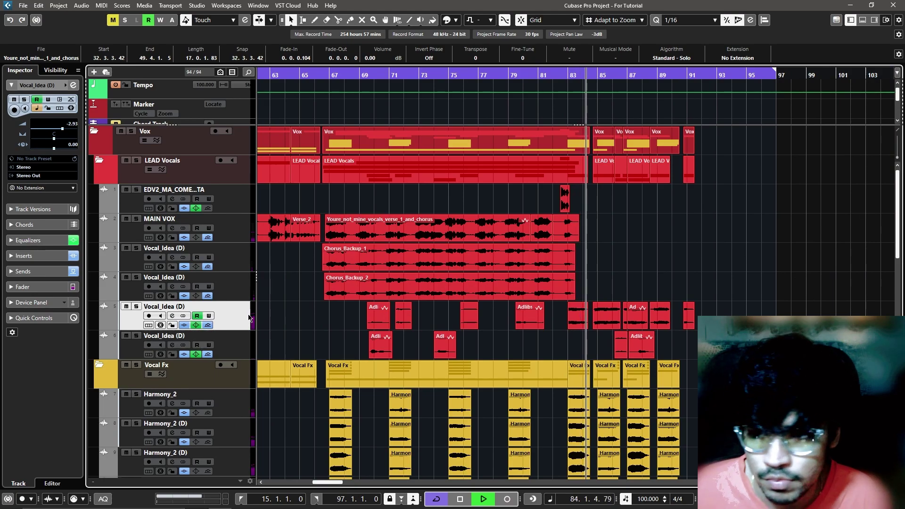
key("g")
key("g")
key("g")
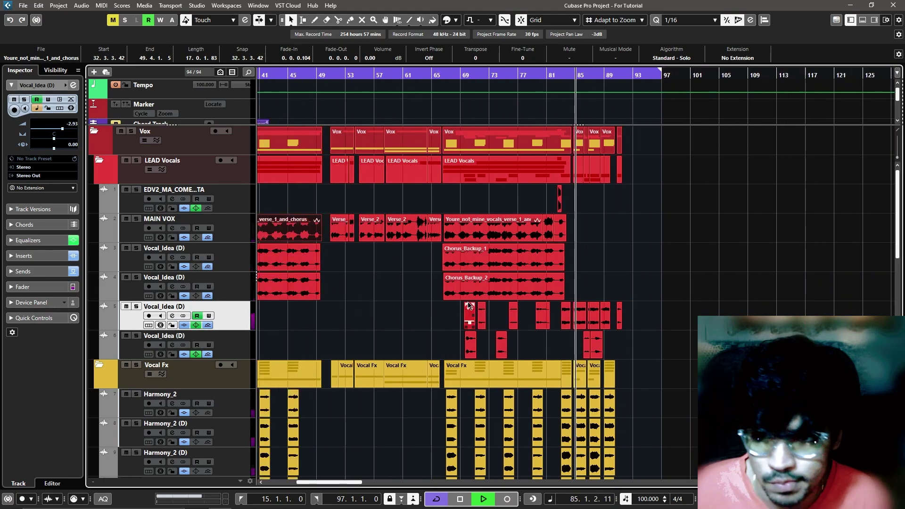
key("g")
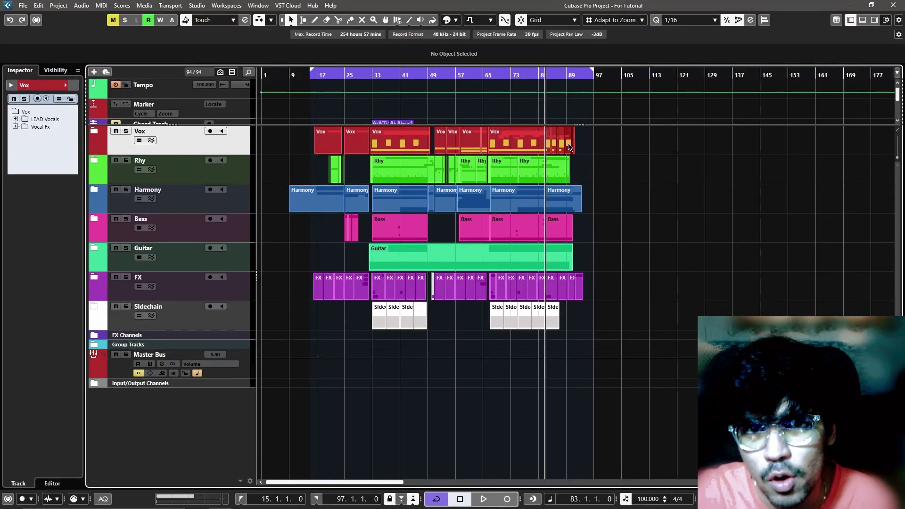